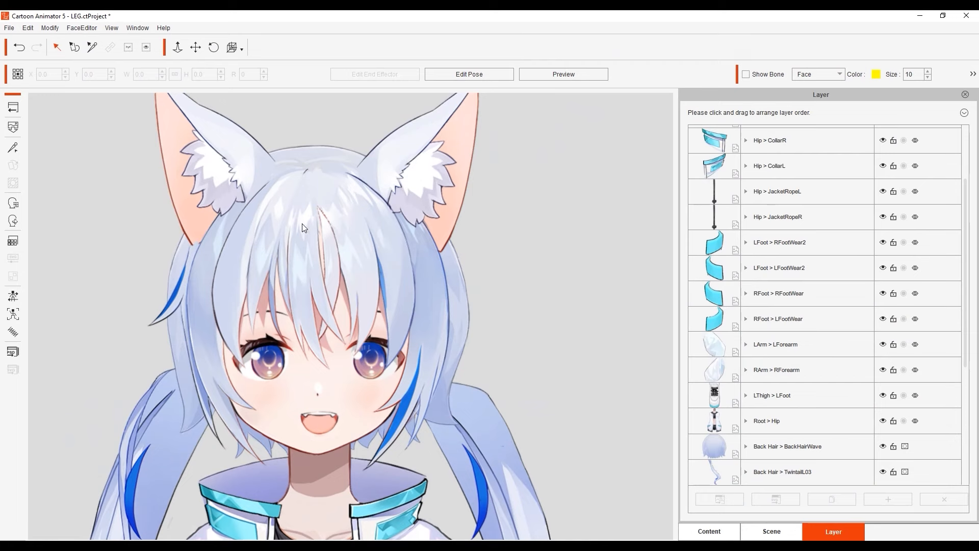
Start 360 head setup and select the whole Talking Head group as a single collapsed row.
click(15, 223)
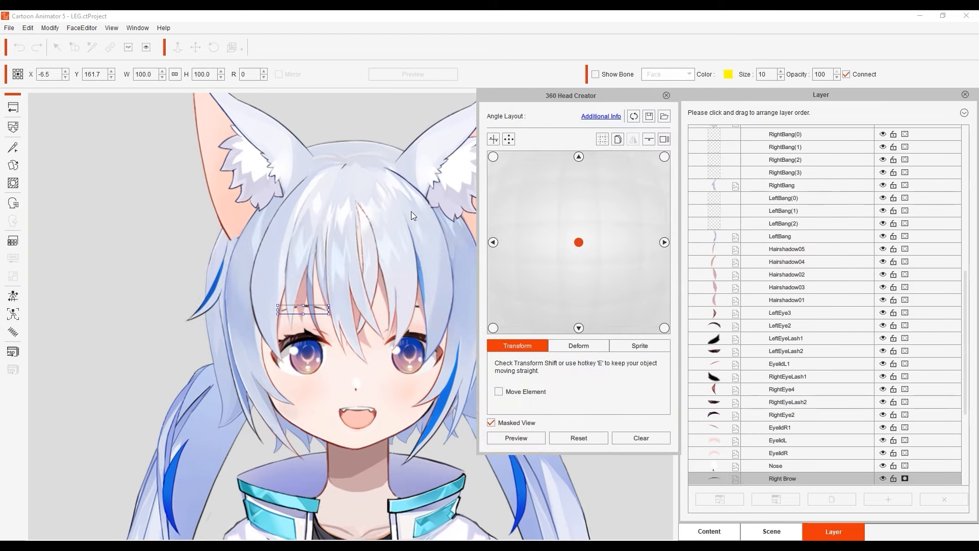
drag(968, 324, 967, 176)
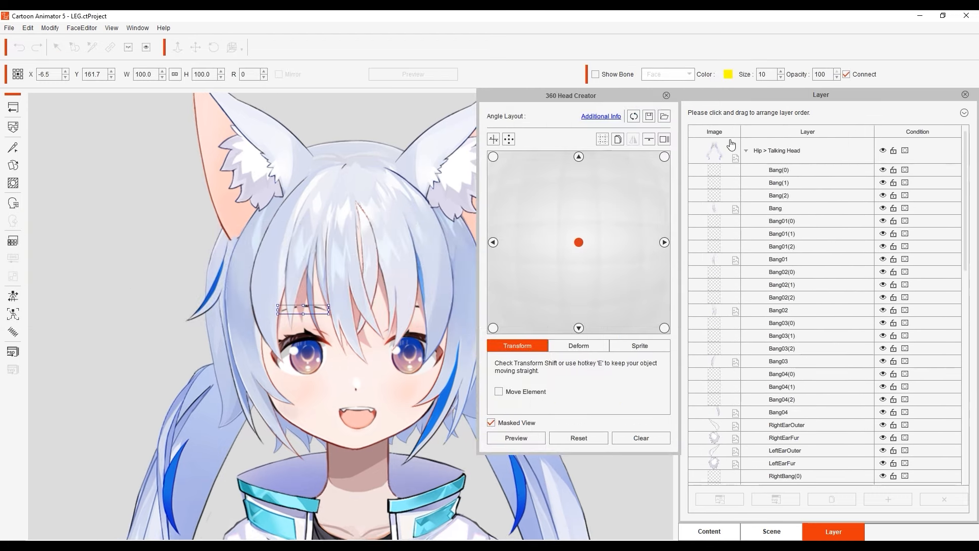
click(748, 151)
click(789, 151)
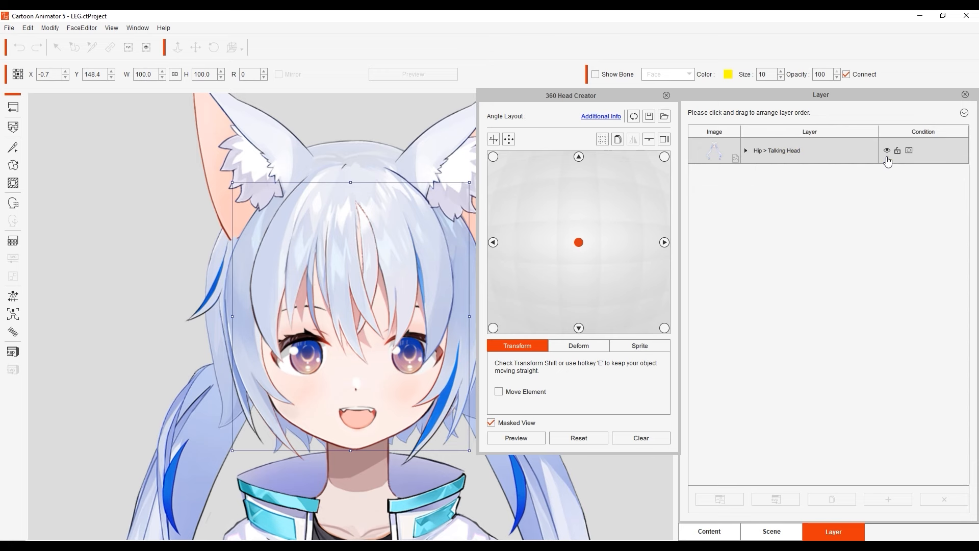
Toggle the Talking Head group's visibility off and on, then show the character's bones.
click(888, 152)
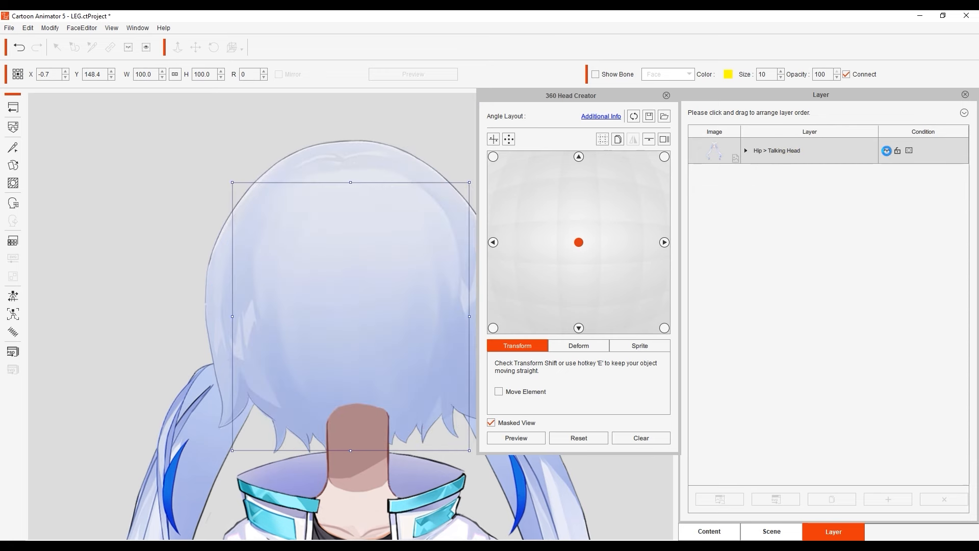
click(887, 151)
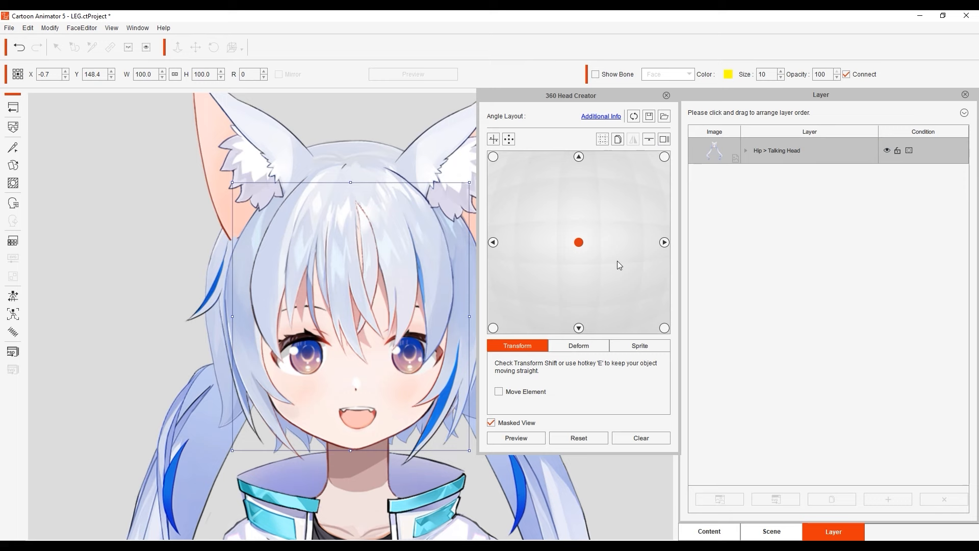
click(613, 75)
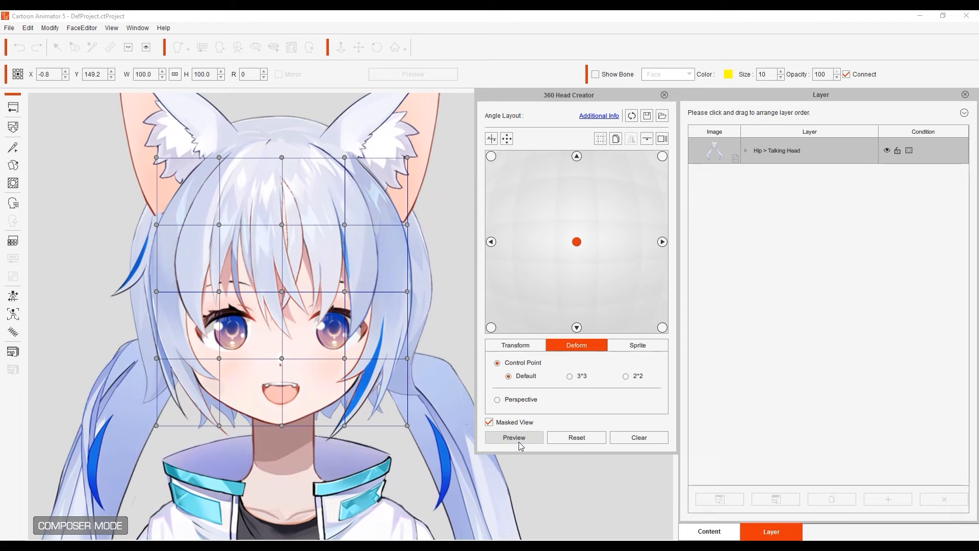
Preview the head turn, then set the right-turn limit to 15° in Quick Head Turn Setup.
click(520, 441)
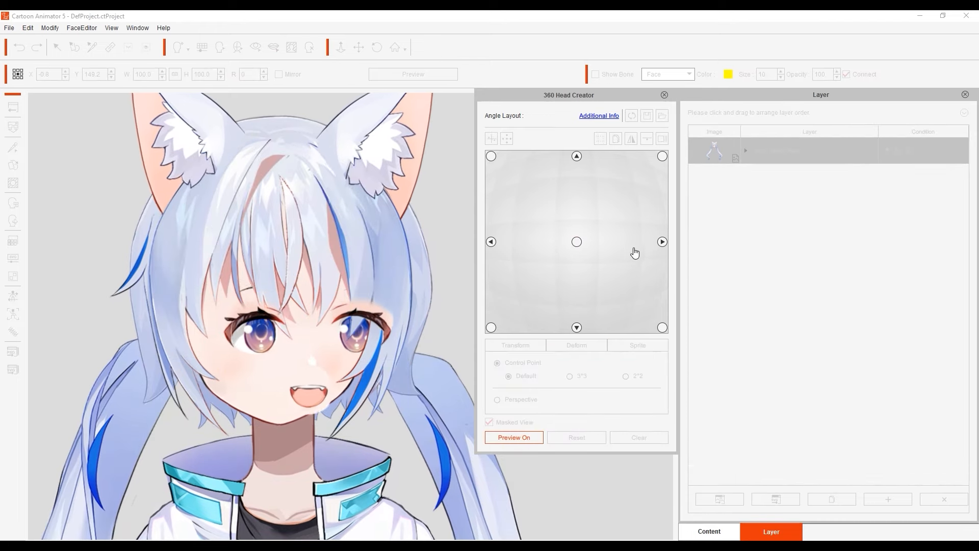
right_click(536, 224)
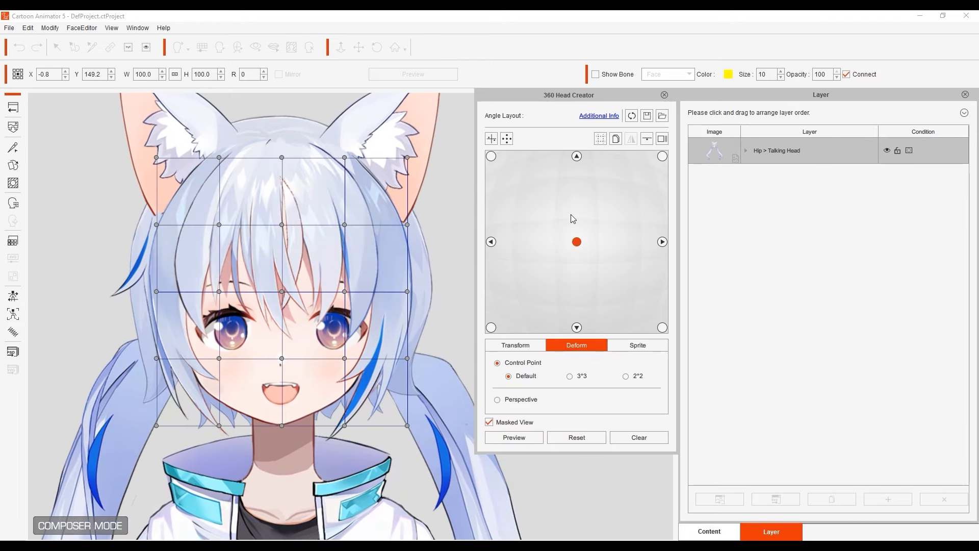
click(492, 141)
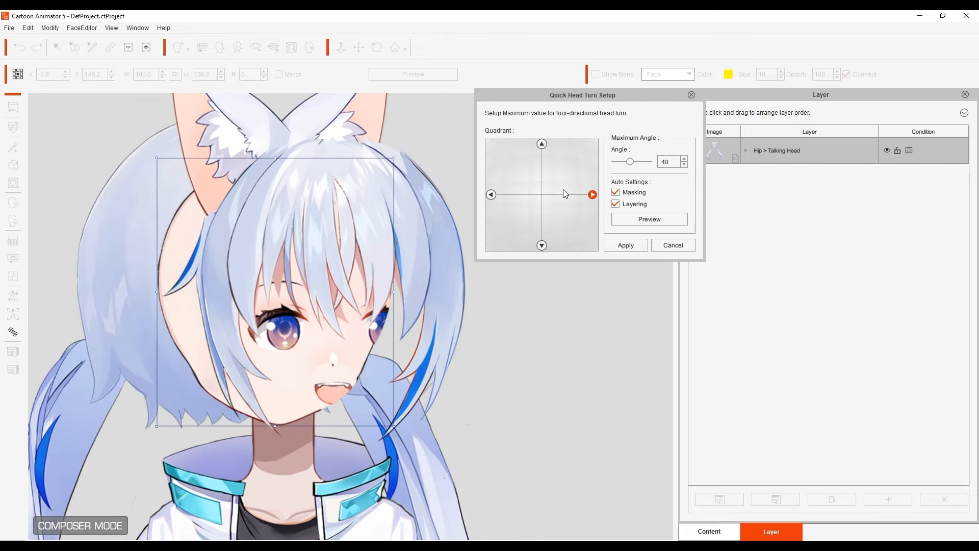
click(584, 219)
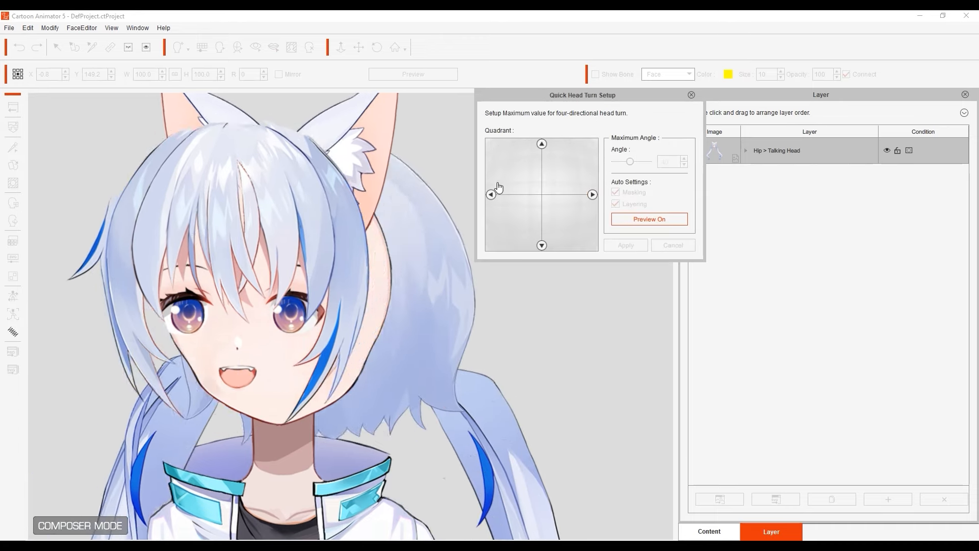
right_click(540, 203)
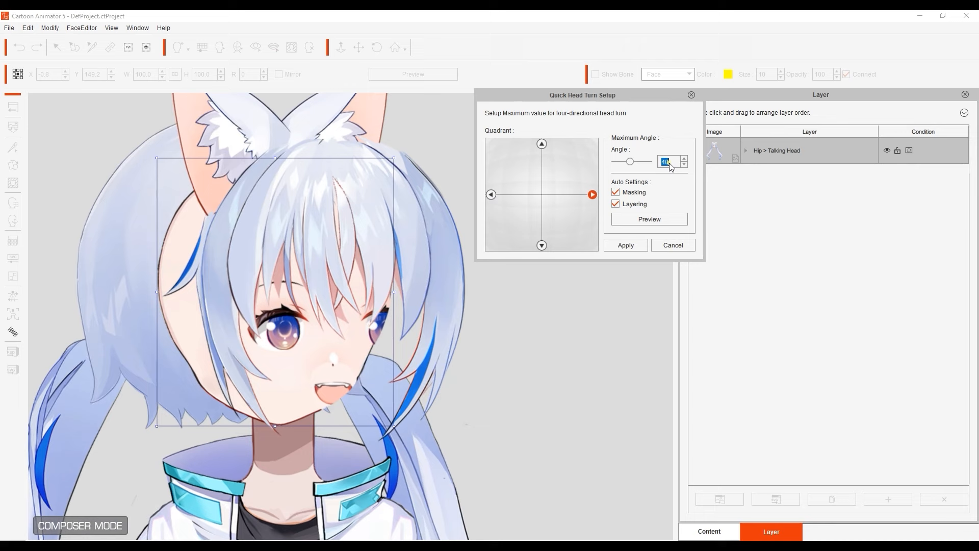
text(15)
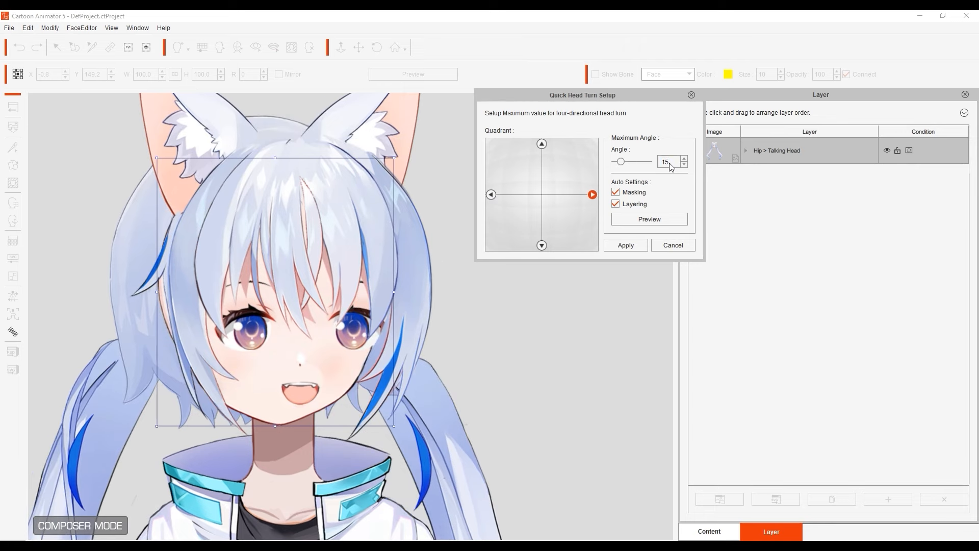
Set the left turn to 15° and the upward turn to 8°, previewing each.
click(491, 196)
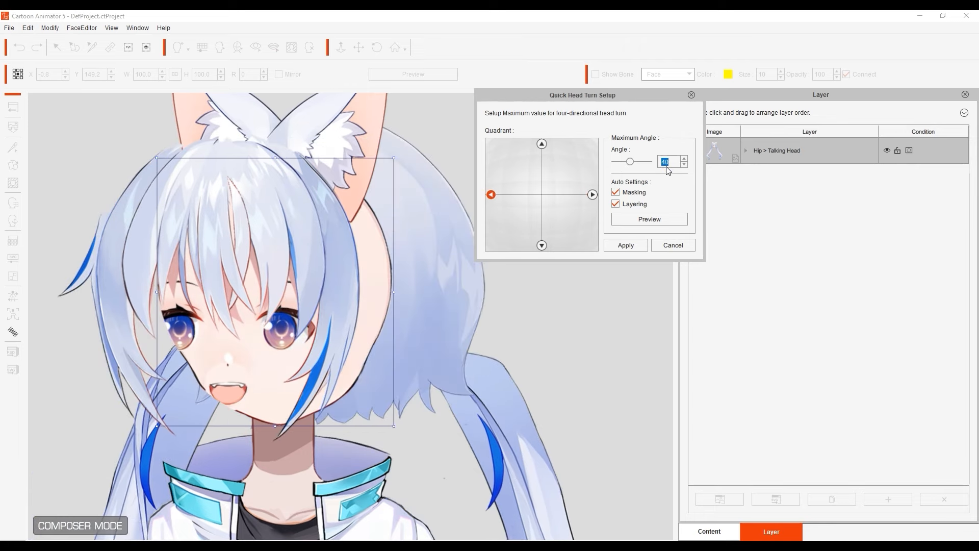
text(15)
click(628, 217)
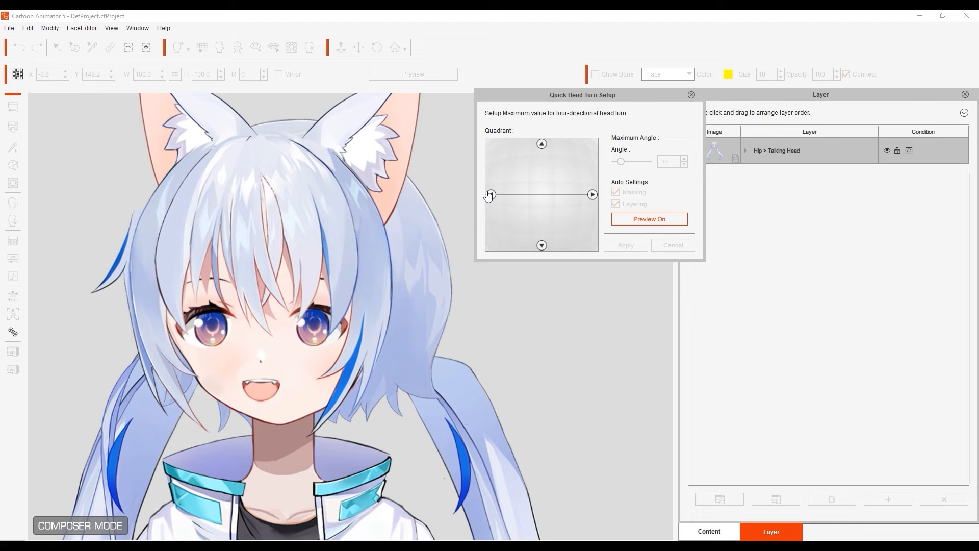
click(592, 194)
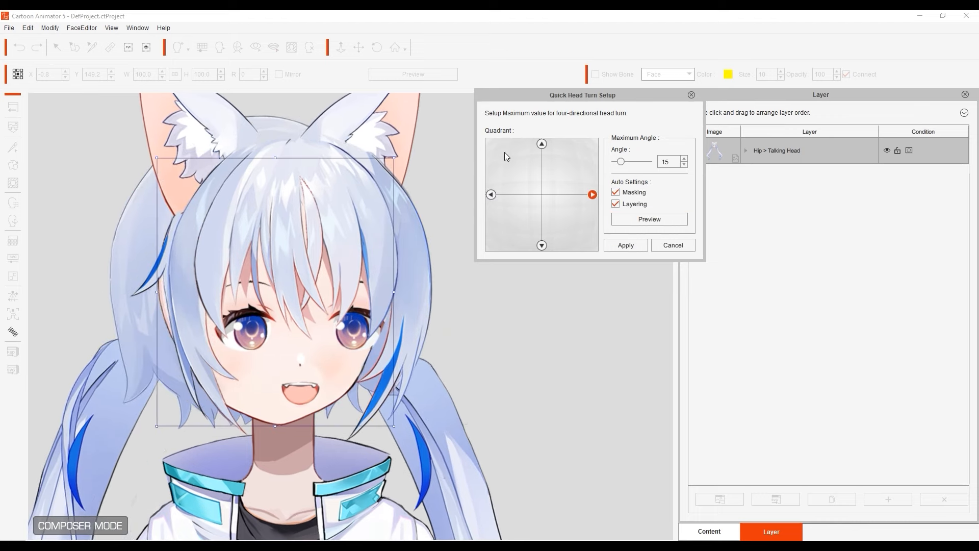
click(542, 144)
click(623, 220)
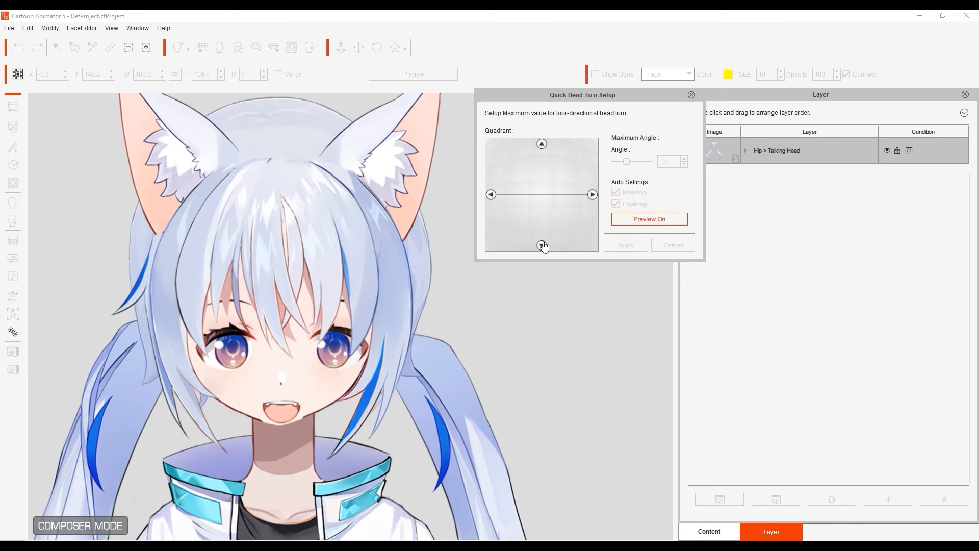
click(592, 195)
click(542, 144)
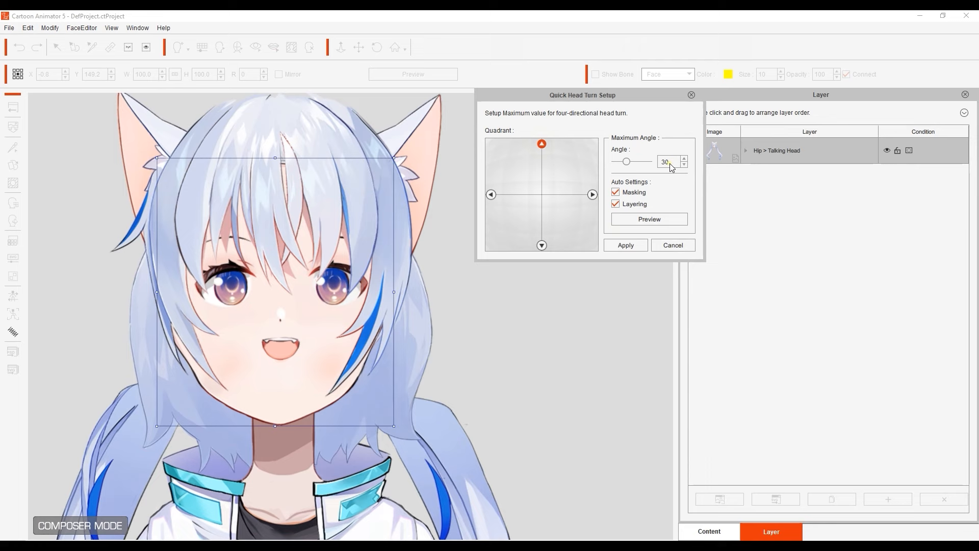
text(8)
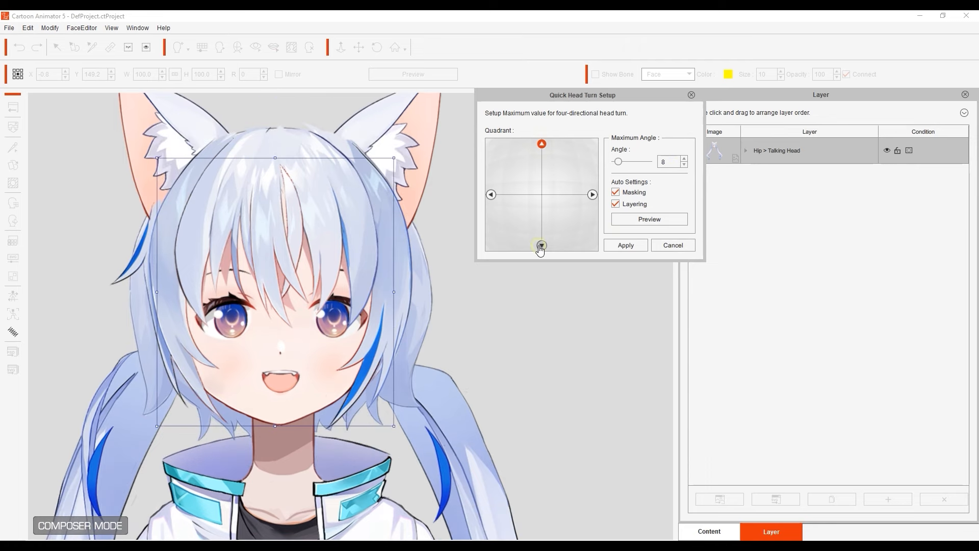
Set the downward turn to 15°, preview it and apply the four-direction settings.
click(542, 245)
click(649, 219)
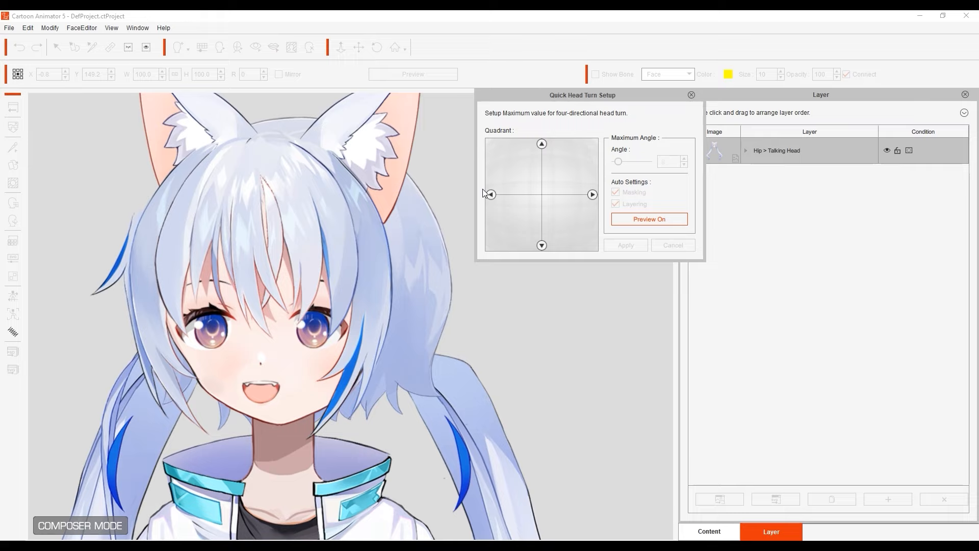
click(650, 219)
click(612, 250)
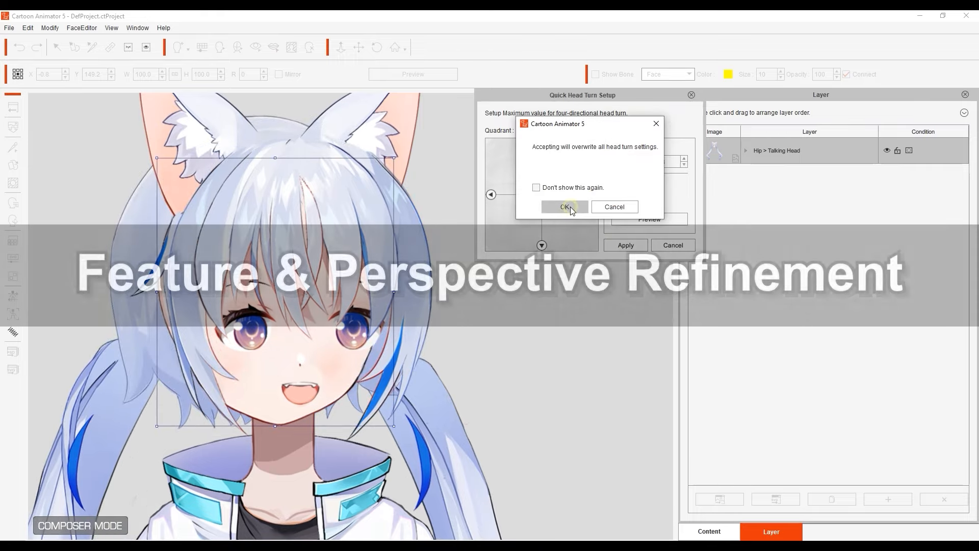
Confirm overwriting the head-turn settings and flatten the MouthUpper layer's shape.
click(570, 207)
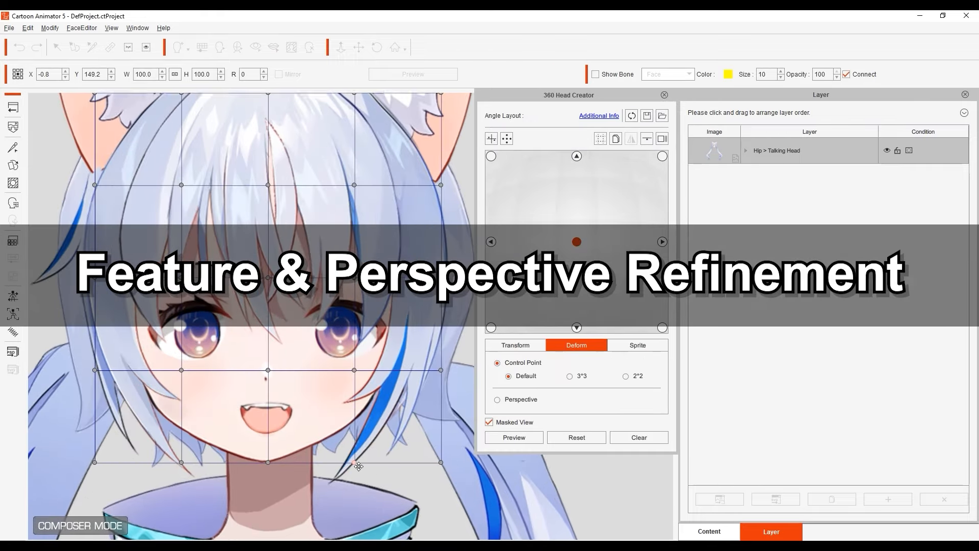
click(287, 411)
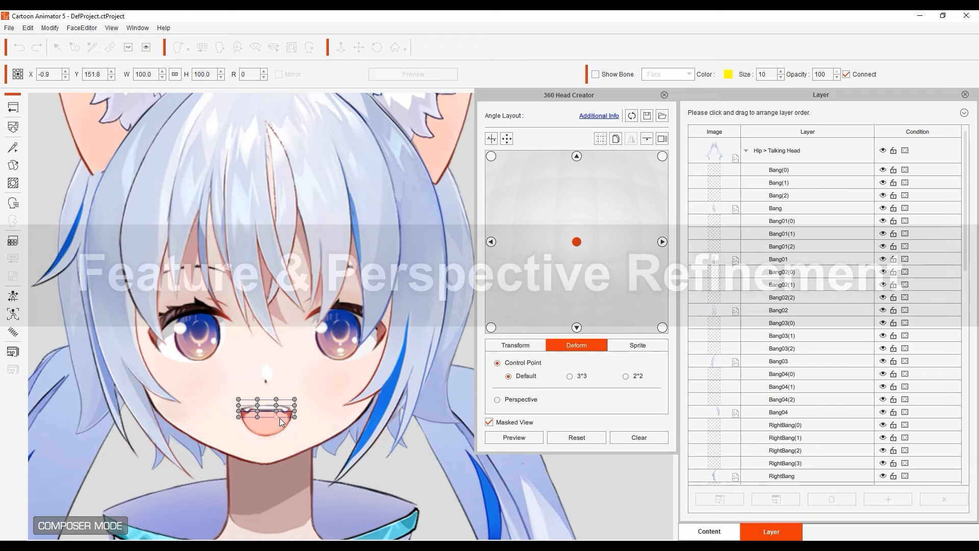
drag(967, 153, 970, 463)
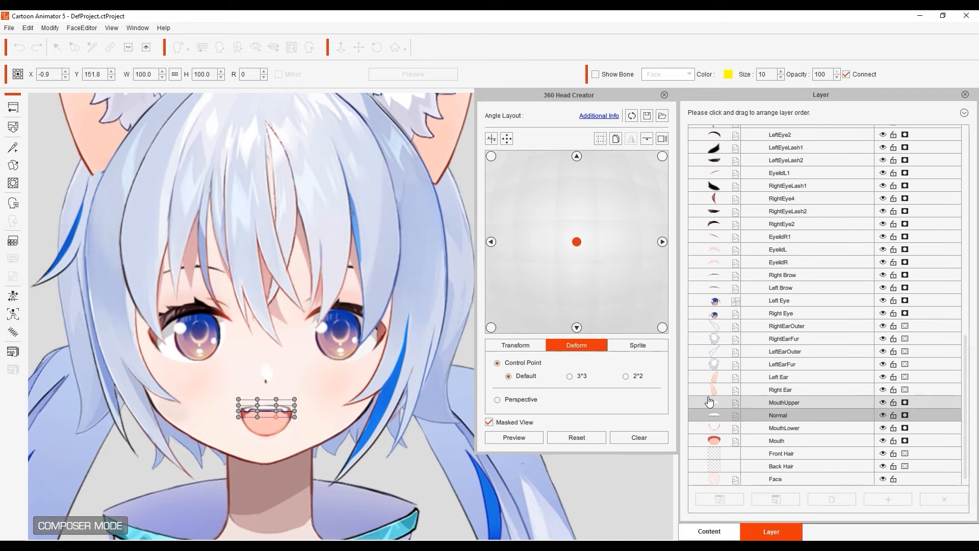
click(265, 424)
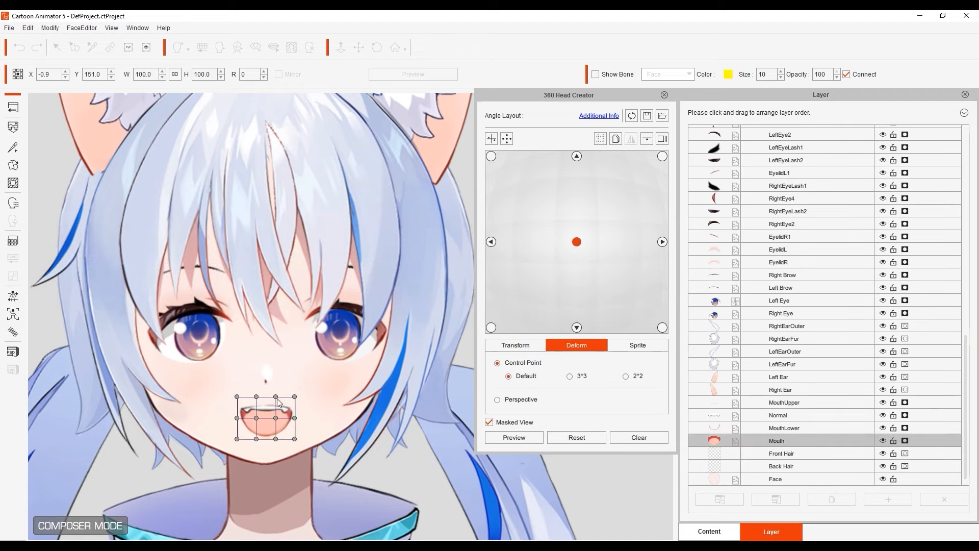
scroll(278, 403, up, 2)
scroll(329, 393, up, 1)
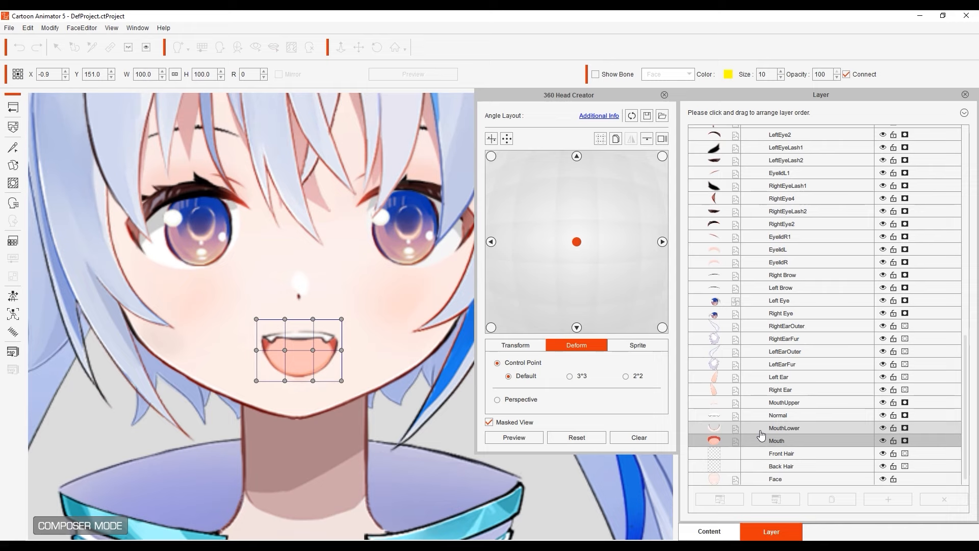
click(761, 403)
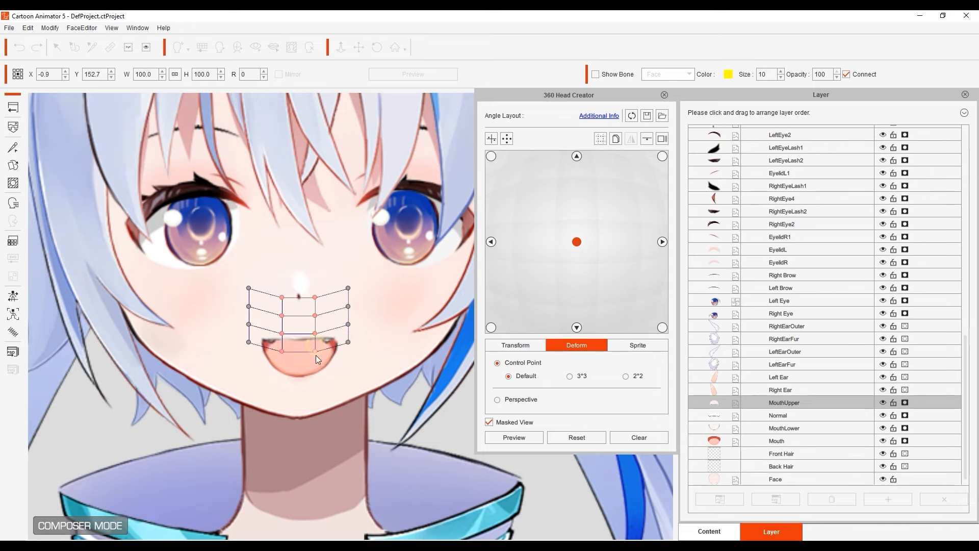
drag(316, 355, 317, 368)
Raise the MouthLower layer's bottom points to flatten the lower mouth.
click(793, 428)
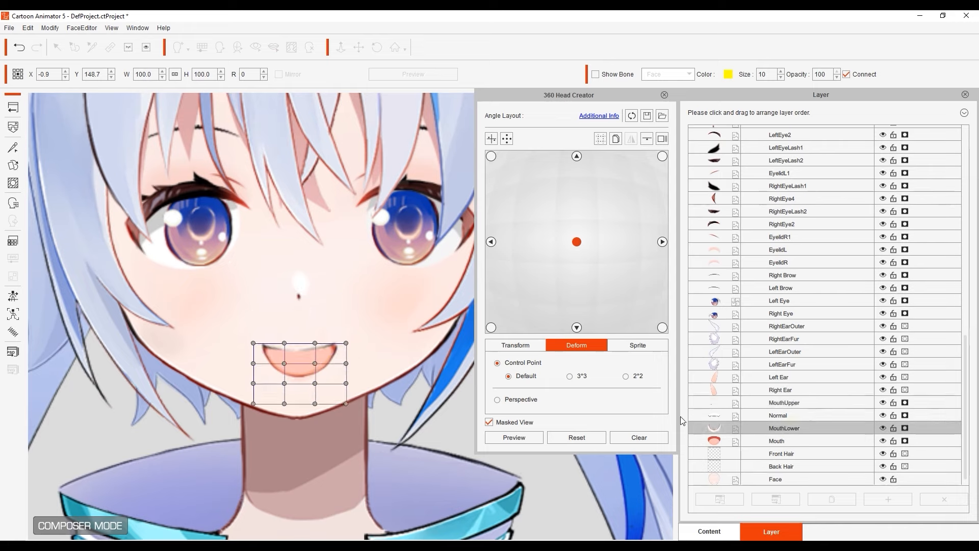
drag(269, 395, 380, 354)
drag(308, 402, 315, 386)
drag(206, 396, 366, 357)
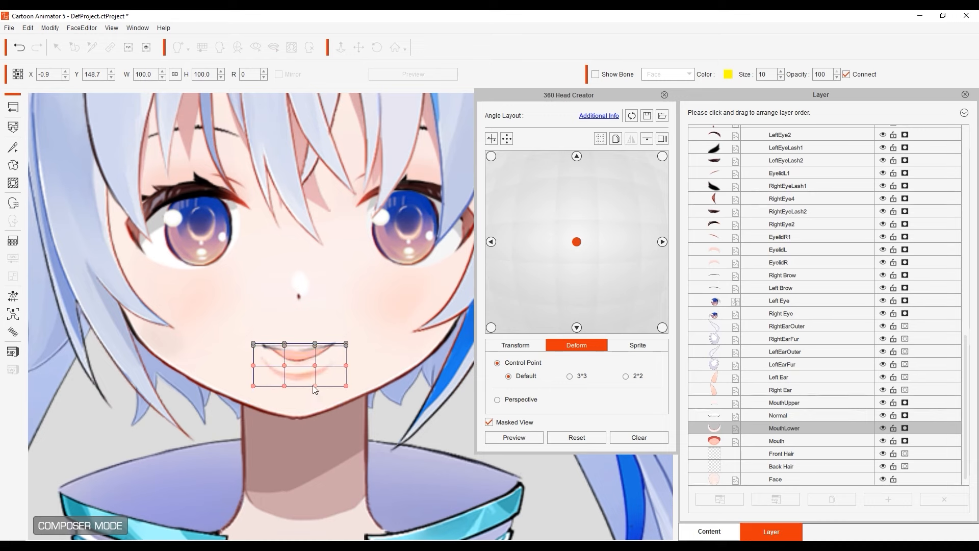
drag(312, 386, 312, 374)
drag(233, 393, 355, 362)
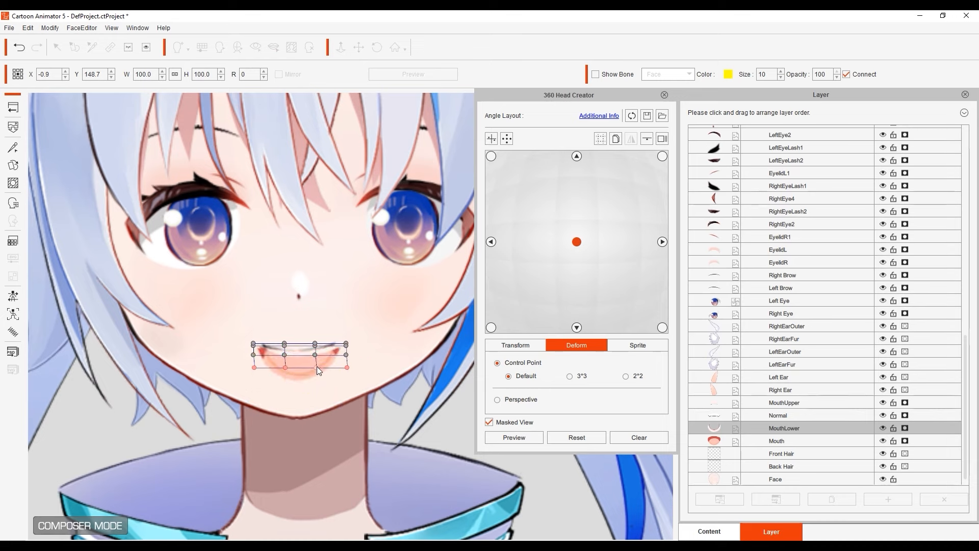
Flatten the Mouth layer's lower lip into a thin closed line and preview the head turn.
click(767, 442)
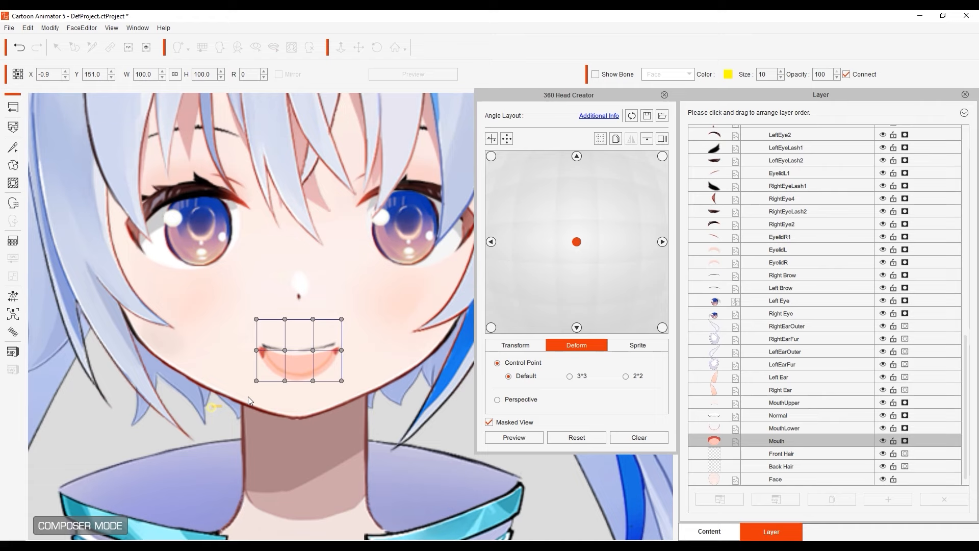
mouse_move(248, 396)
mouse_down()
mouse_move(369, 372)
mouse_move(314, 370)
mouse_up()
mouse_move(229, 399)
mouse_down()
mouse_move(339, 364)
mouse_move(339, 350)
mouse_up()
click(363, 381)
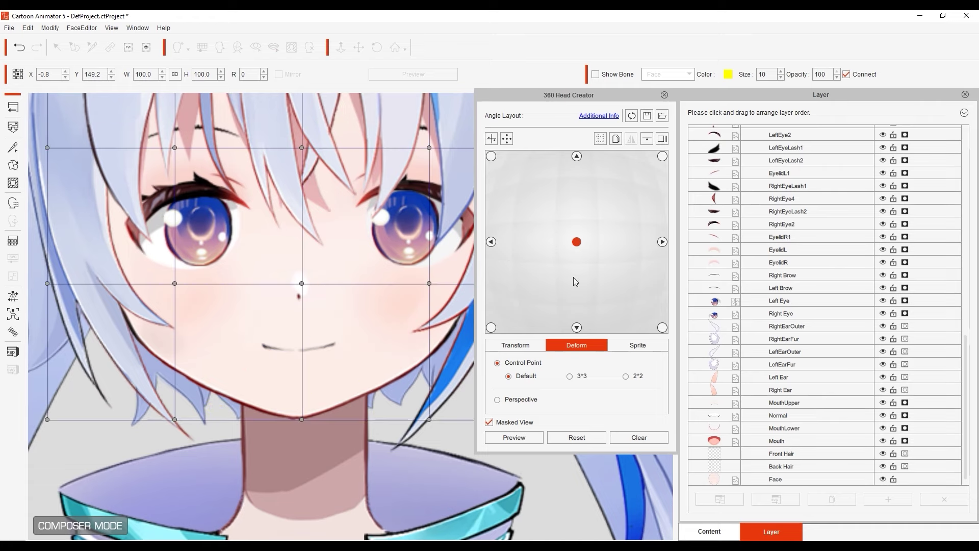
click(514, 437)
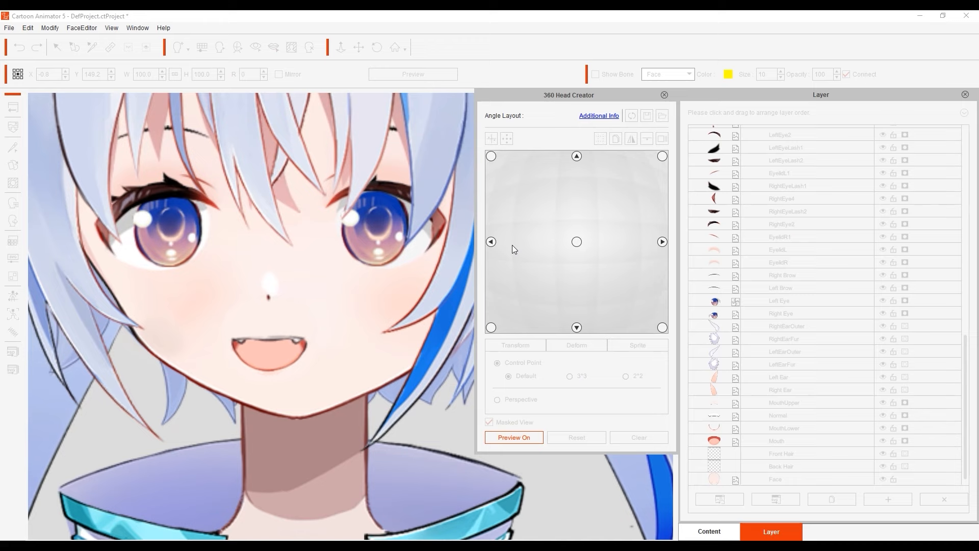
Copy the MouthUpper–Mouth layers' deform and apply it to all head angles.
click(577, 242)
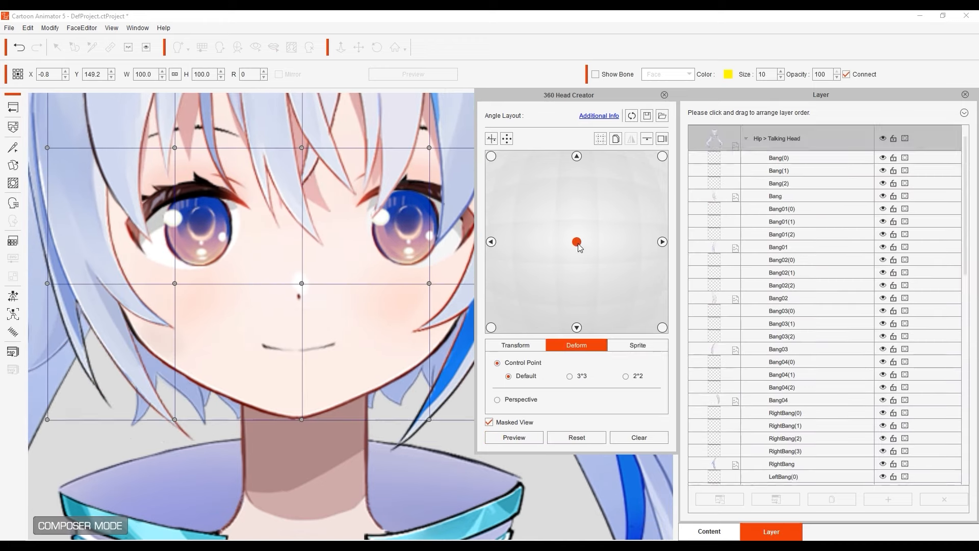
click(615, 138)
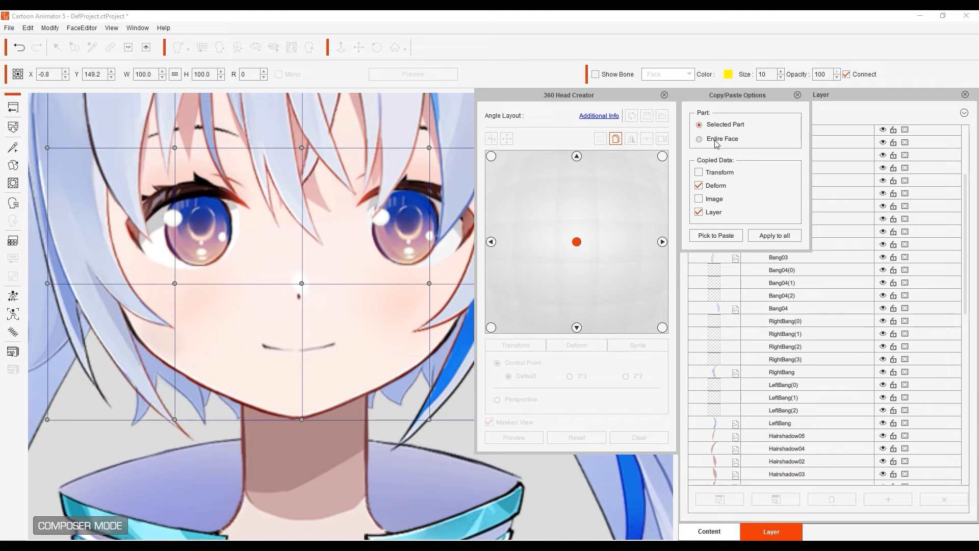
scroll(826, 429, up, 5)
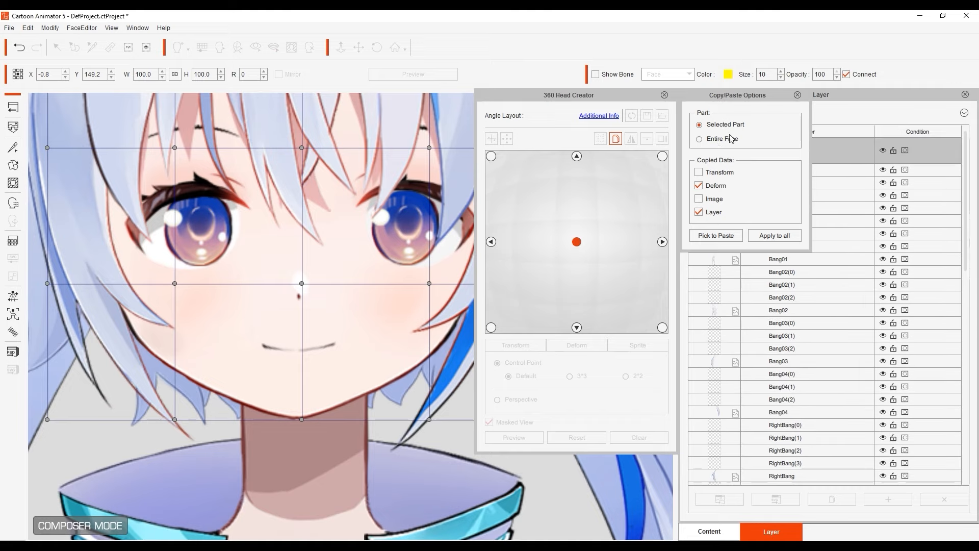
drag(741, 96, 602, 99)
scroll(918, 383, down, 5)
scroll(933, 429, down, 5)
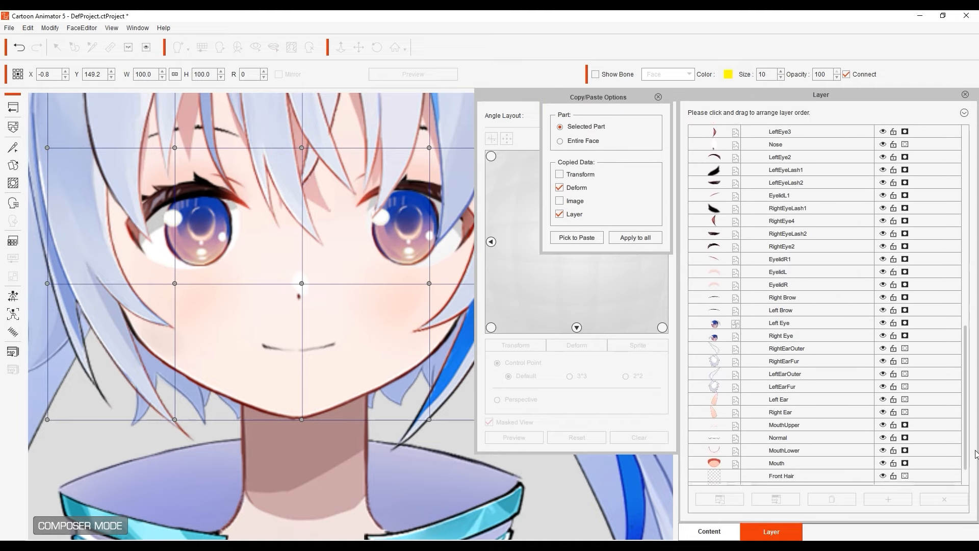
scroll(954, 473, down, 5)
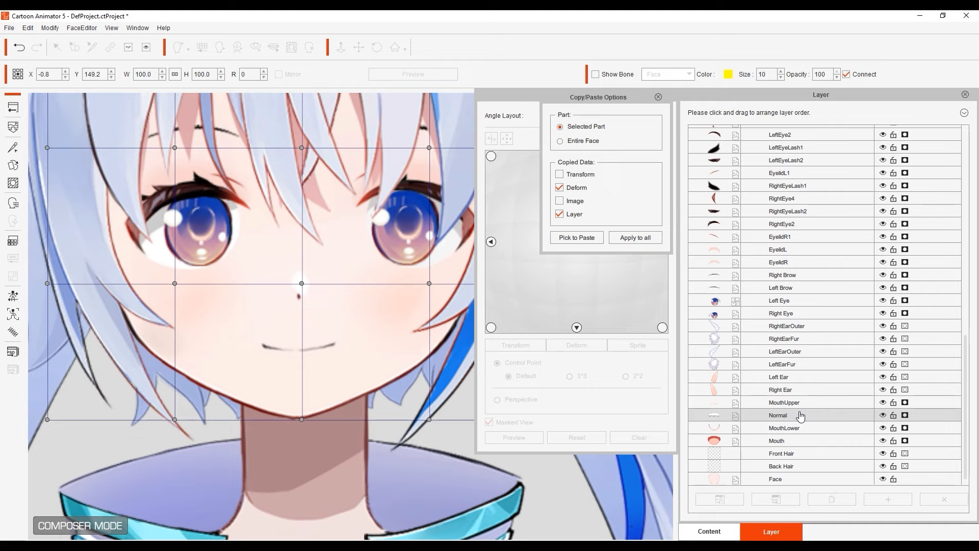
click(816, 405)
shift+click(801, 441)
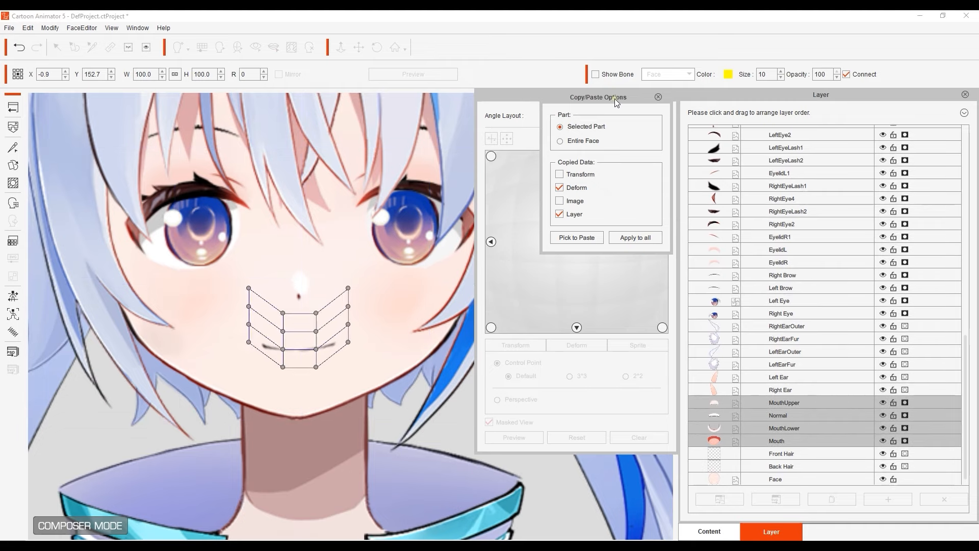
drag(614, 99, 751, 95)
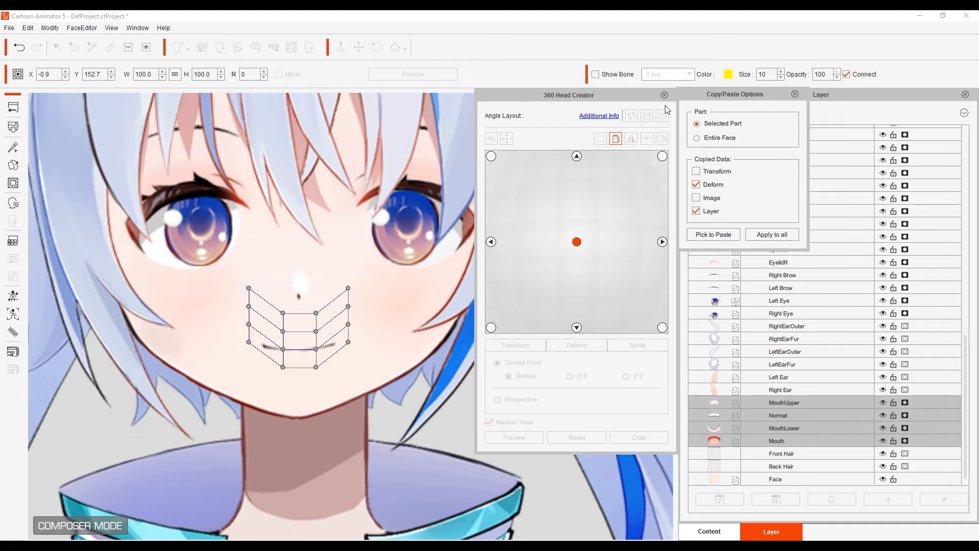
click(761, 233)
Preview the head turning left to check the closed smile holds.
click(515, 437)
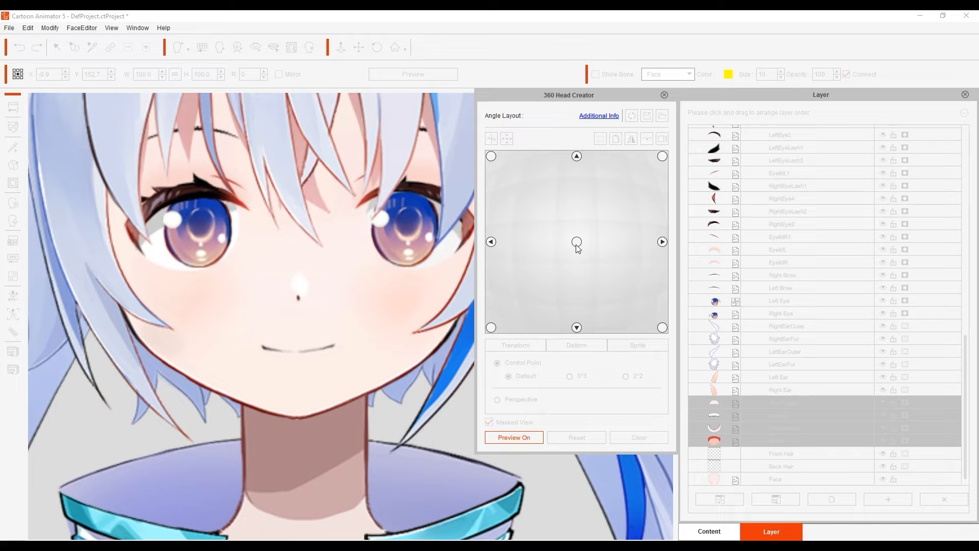
mouse_move(576, 243)
mouse_down()
mouse_move(506, 239)
mouse_move(662, 242)
mouse_move(576, 243)
mouse_move(578, 175)
mouse_move(578, 336)
mouse_move(536, 344)
mouse_move(650, 324)
mouse_move(506, 179)
mouse_move(630, 172)
mouse_up()
With only the face shape shown, shift the left angle's lower face and chin rows leftward and preview.
mouse_move(804, 273)
mouse_down()
mouse_move(728, 272)
mouse_move(877, 274)
mouse_move(719, 273)
mouse_move(806, 274)
mouse_up()
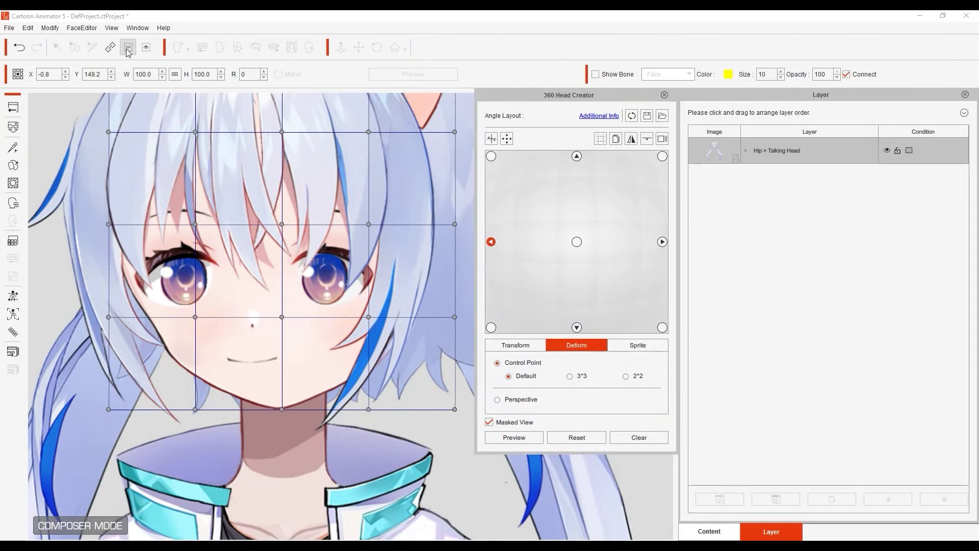
click(127, 49)
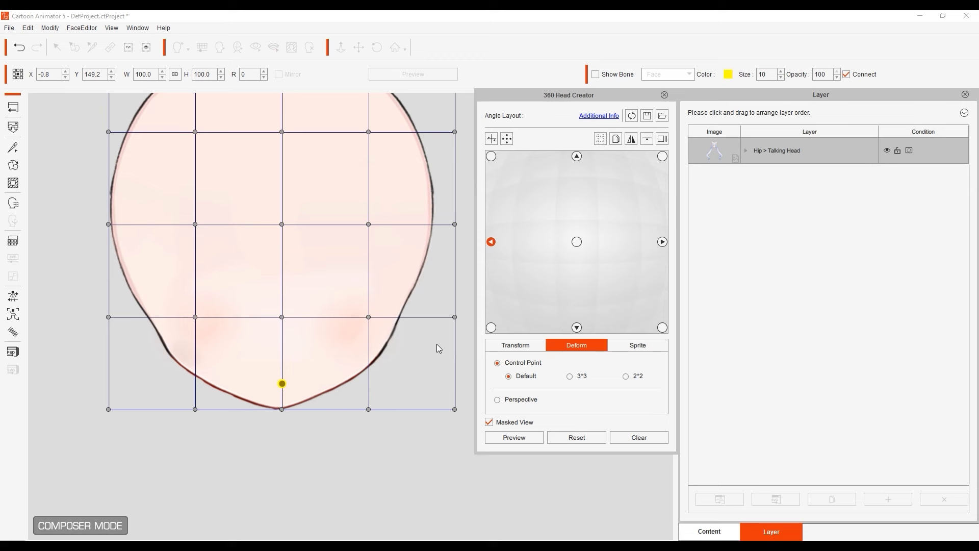
drag(463, 306, 46, 425)
drag(281, 410, 256, 409)
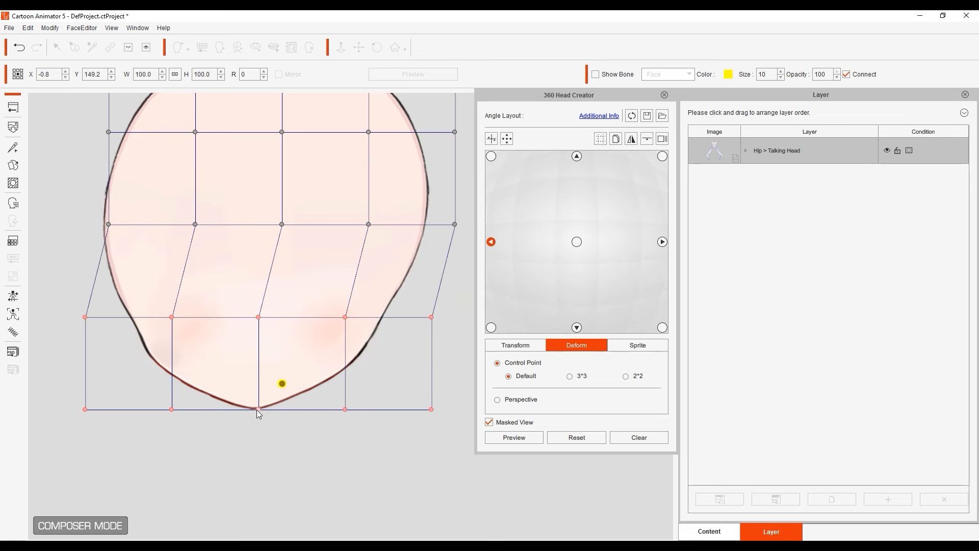
drag(442, 381, 47, 429)
drag(174, 409, 146, 411)
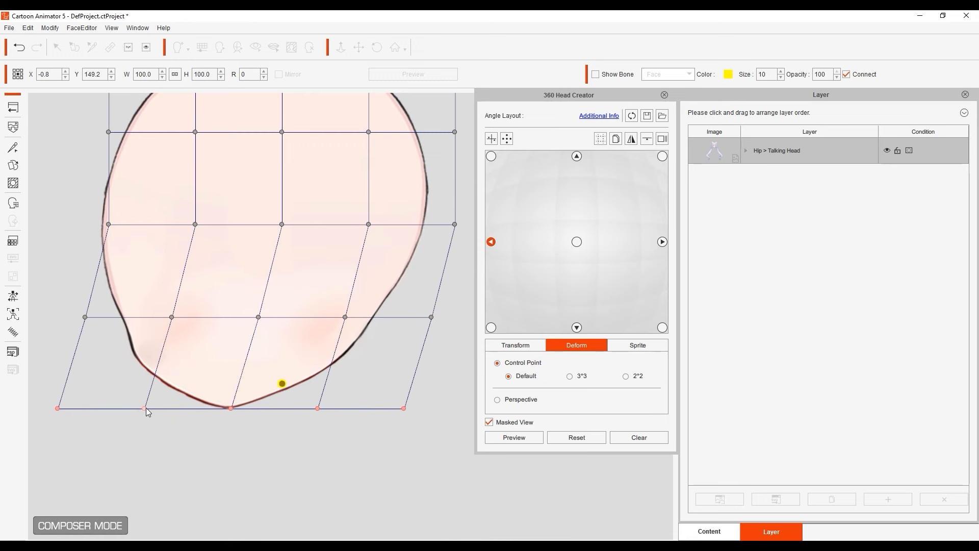
click(499, 435)
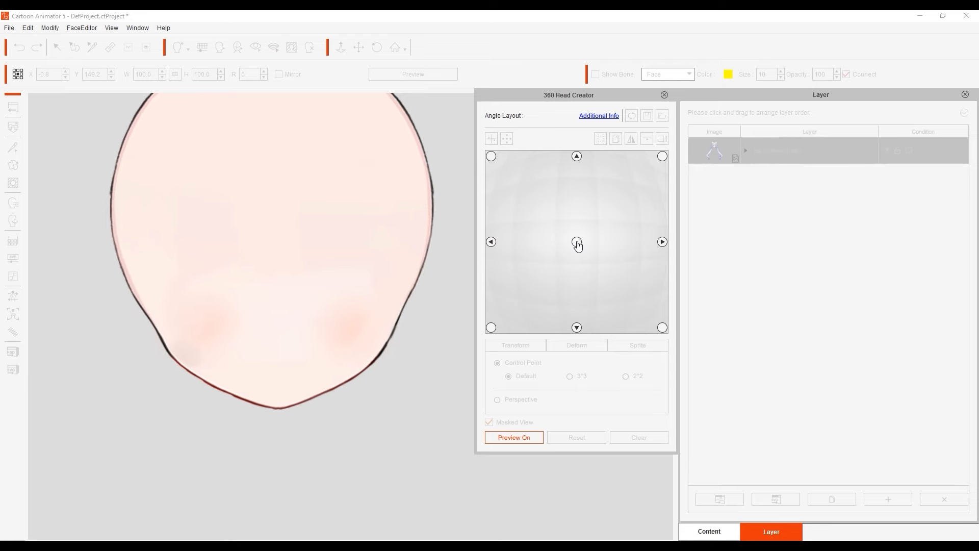
click(492, 249)
Show the full character, adjust the lower face points again and preview the turn.
click(145, 48)
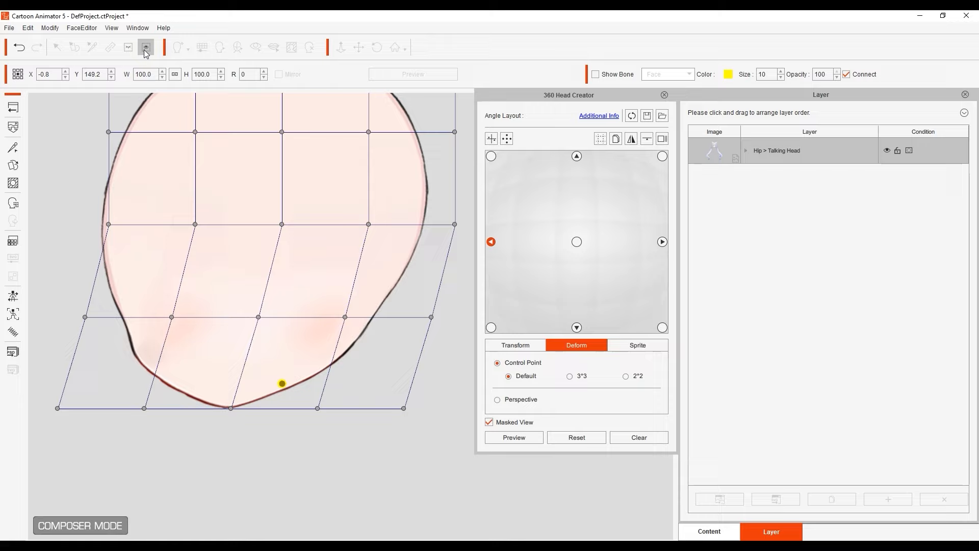
drag(421, 432, 35, 298)
drag(233, 408, 253, 345)
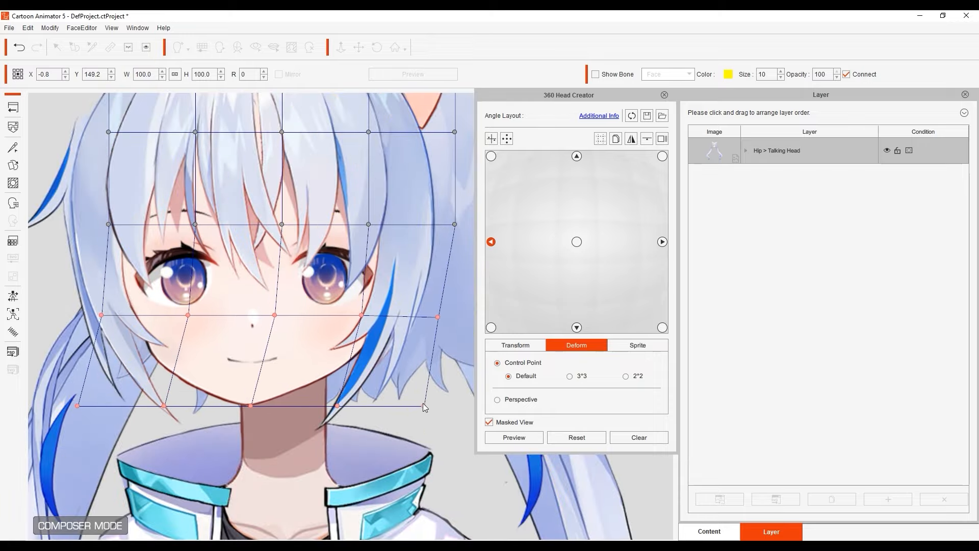
click(514, 438)
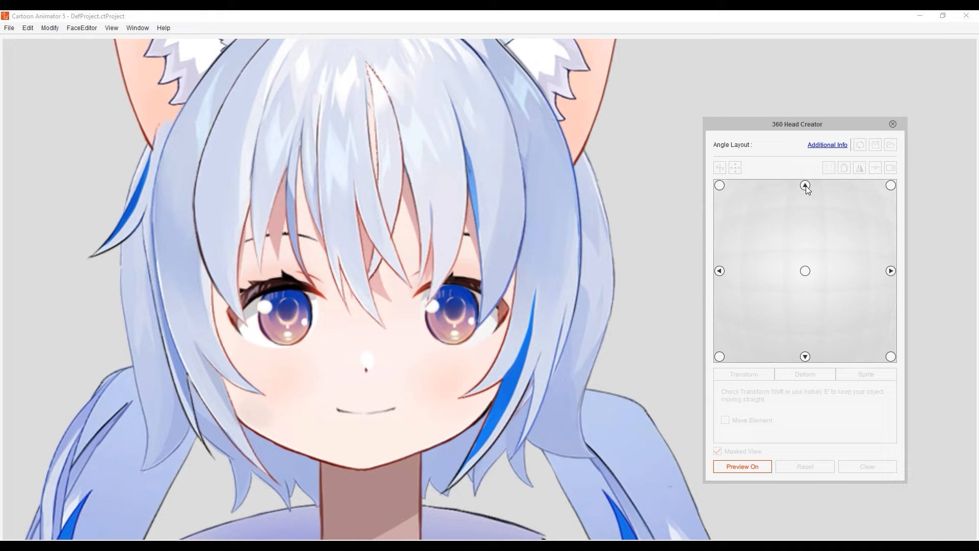
key(Escape)
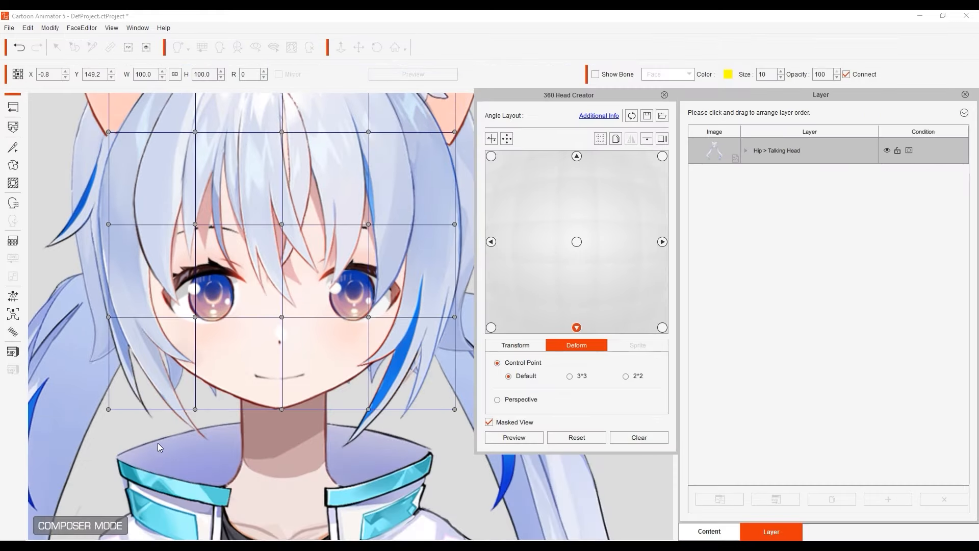
Stretch the chin and cheeks downward, preview, and switch to the next vertical angle.
drag(364, 410, 361, 424)
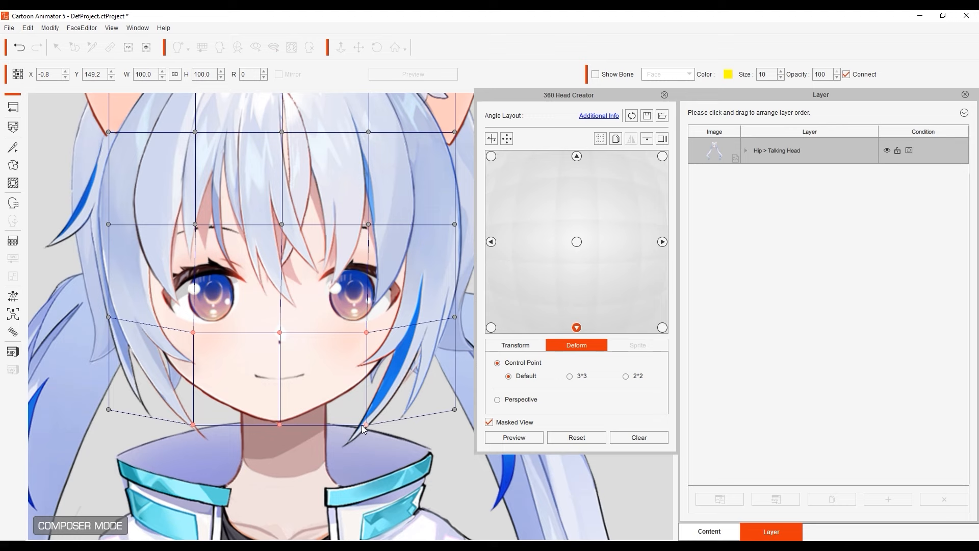
click(514, 437)
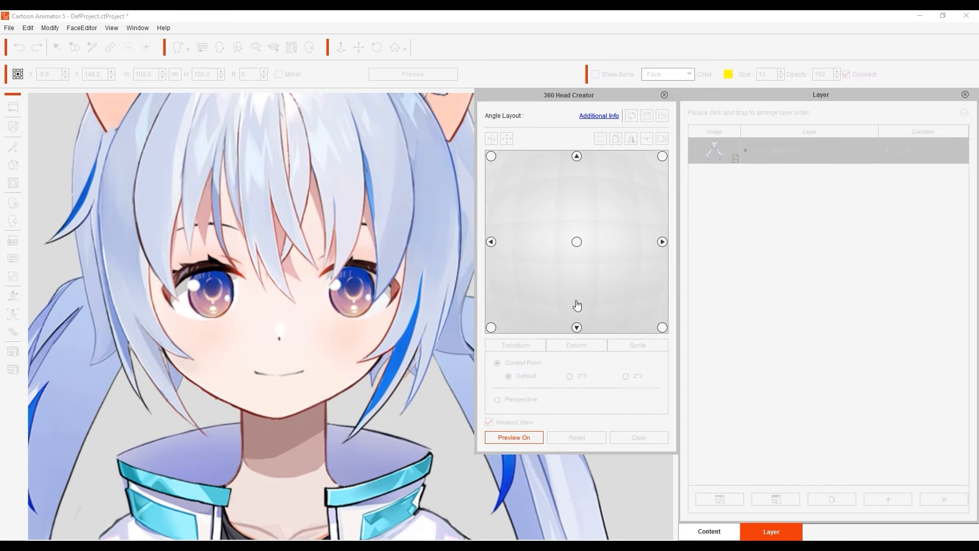
click(577, 156)
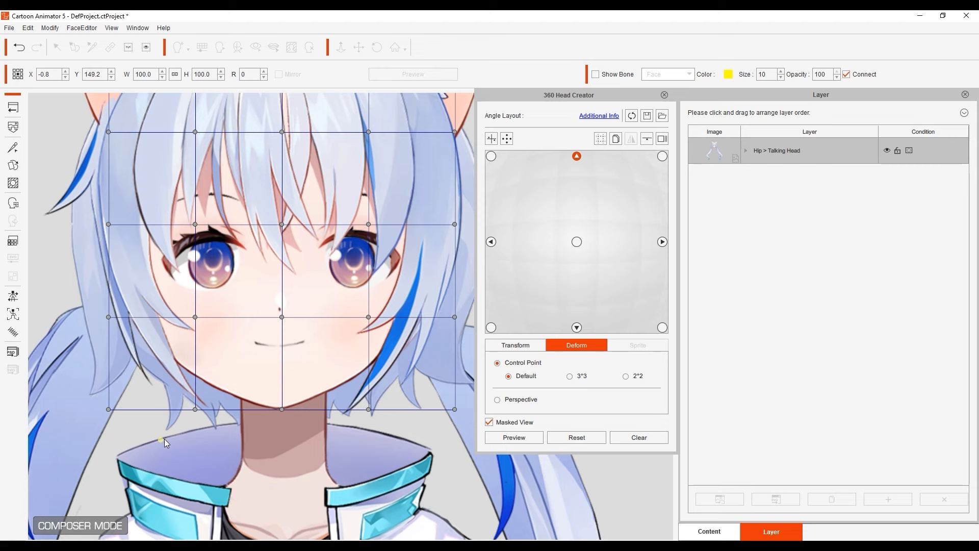
Lift the middle and lower face rows and raise the chin point, then preview the turn.
drag(164, 439, 409, 295)
drag(302, 357, 302, 348)
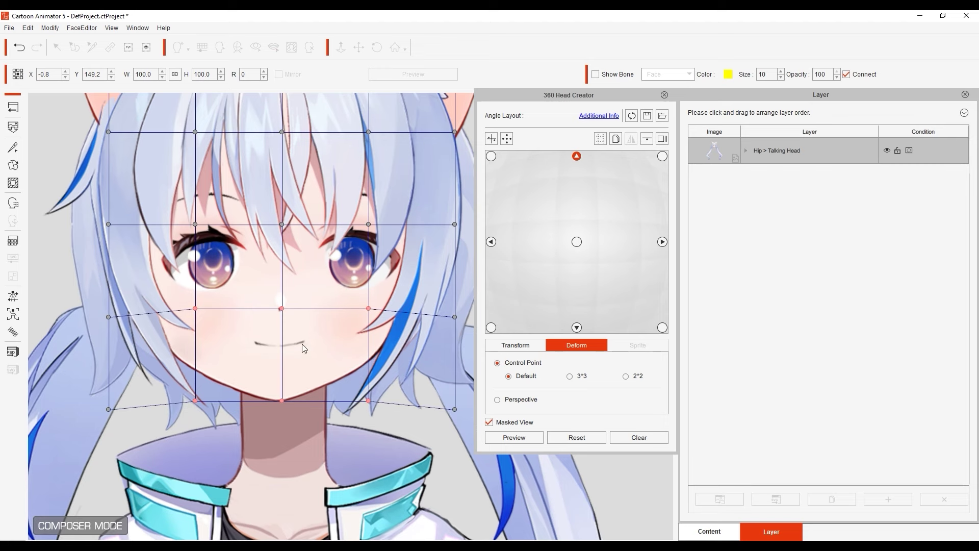
click(280, 397)
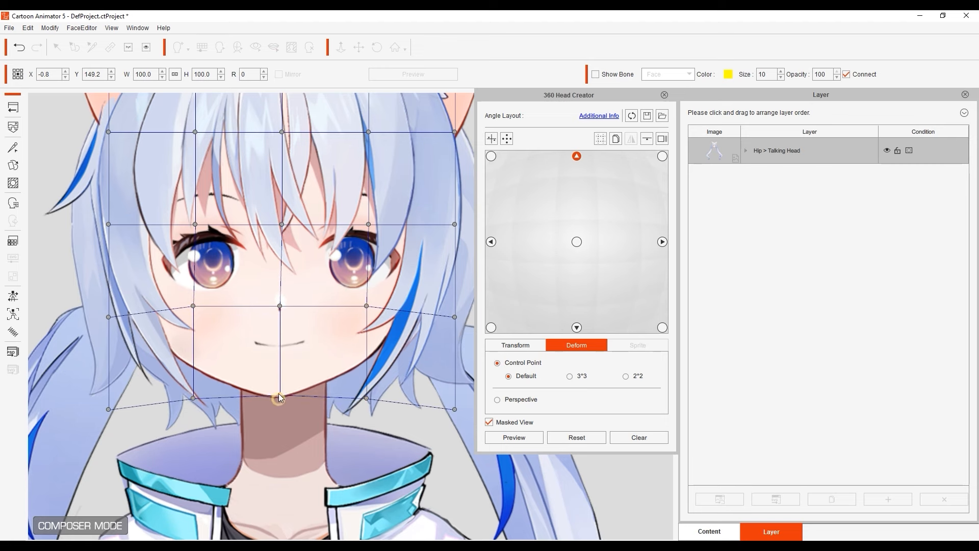
drag(280, 397, 282, 387)
click(506, 438)
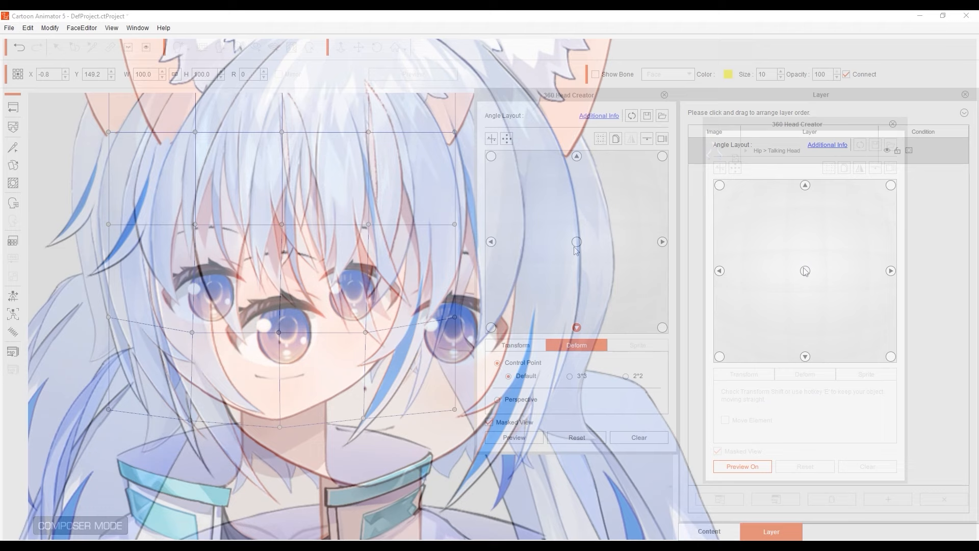
Copy the left angle's deform and paste it onto the bottom-left angle, checking in preview.
click(514, 437)
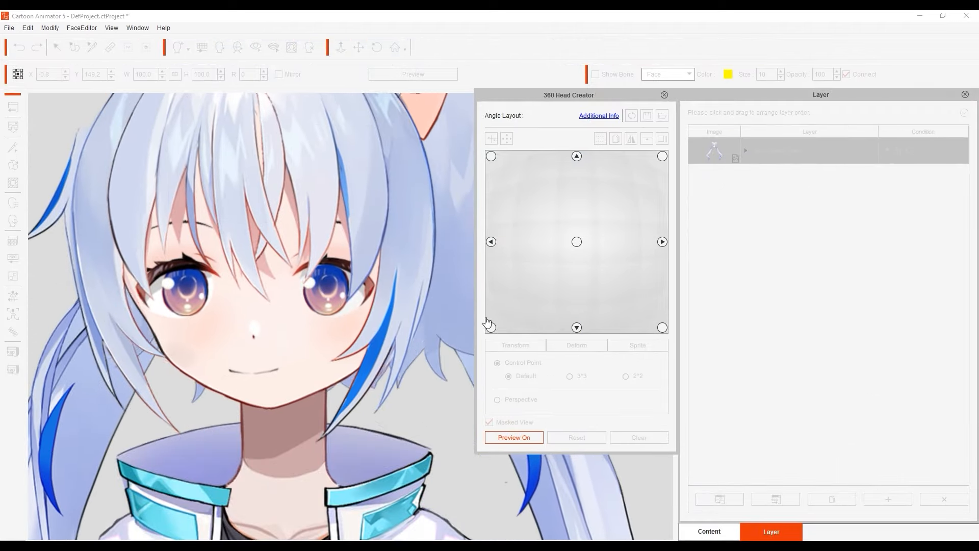
click(487, 321)
click(491, 328)
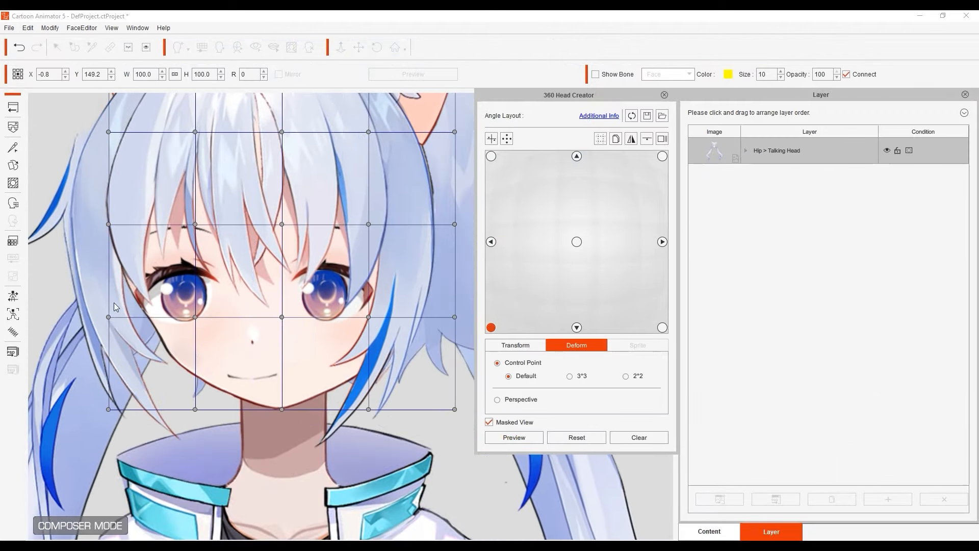
click(491, 241)
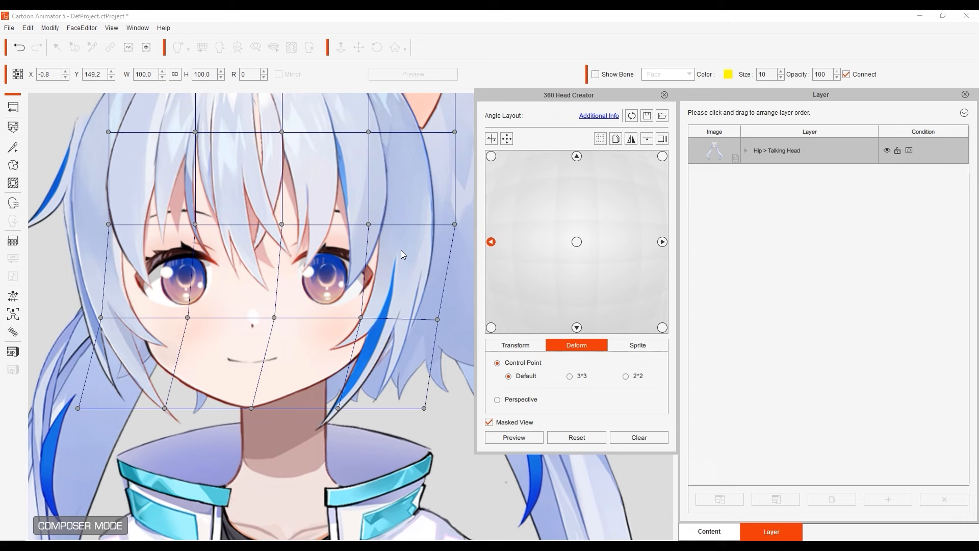
click(616, 139)
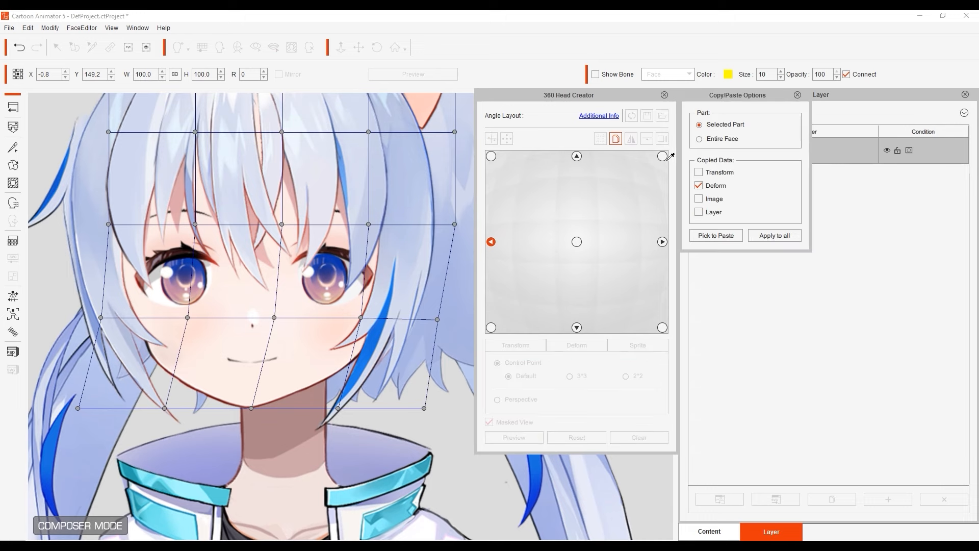
click(716, 235)
click(491, 328)
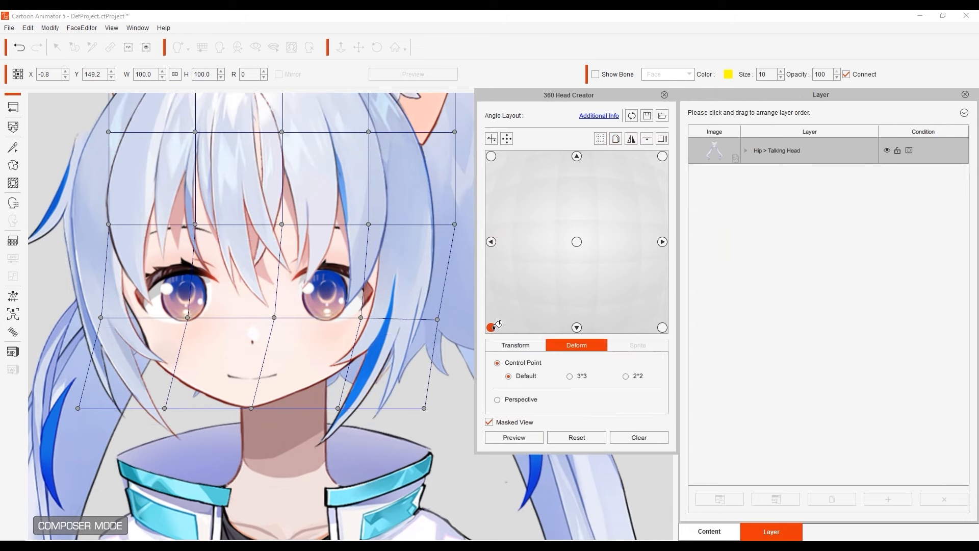
click(514, 437)
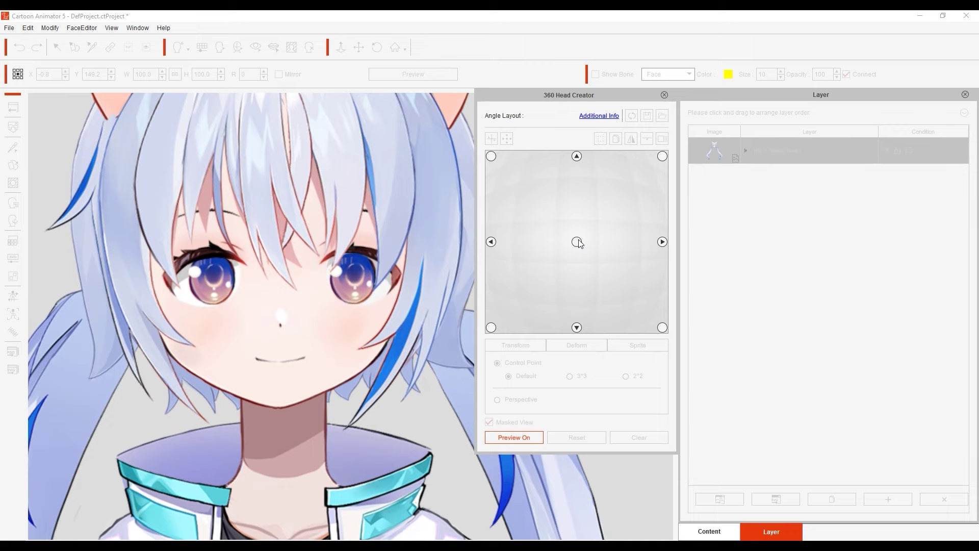
click(492, 328)
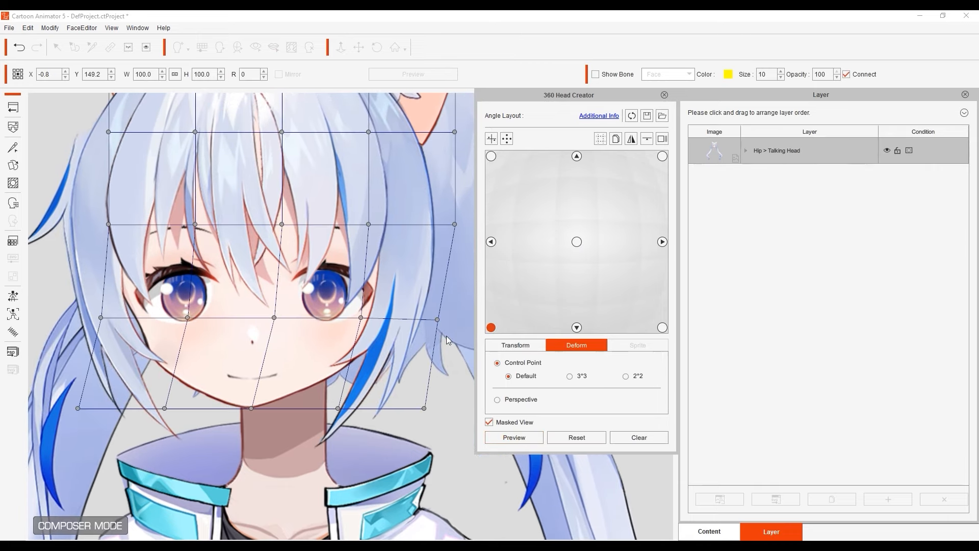
Pull the bottom-left angle's lower three face rows downward and preview the turn.
drag(65, 207, 441, 492)
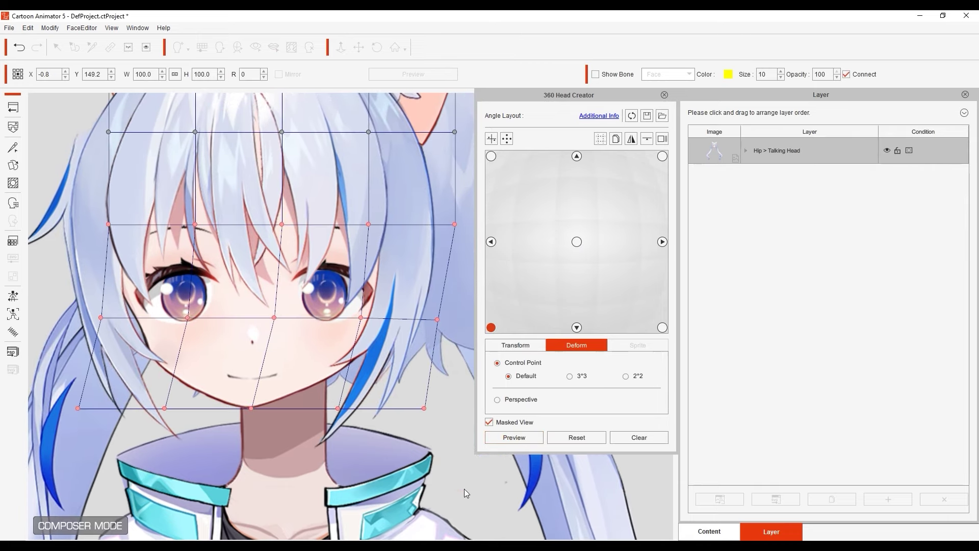
drag(250, 409, 251, 423)
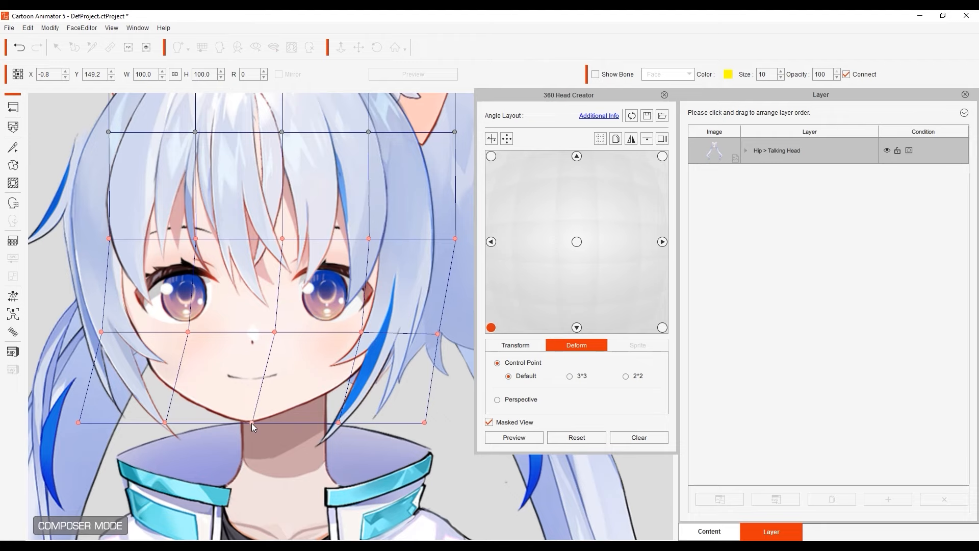
click(513, 435)
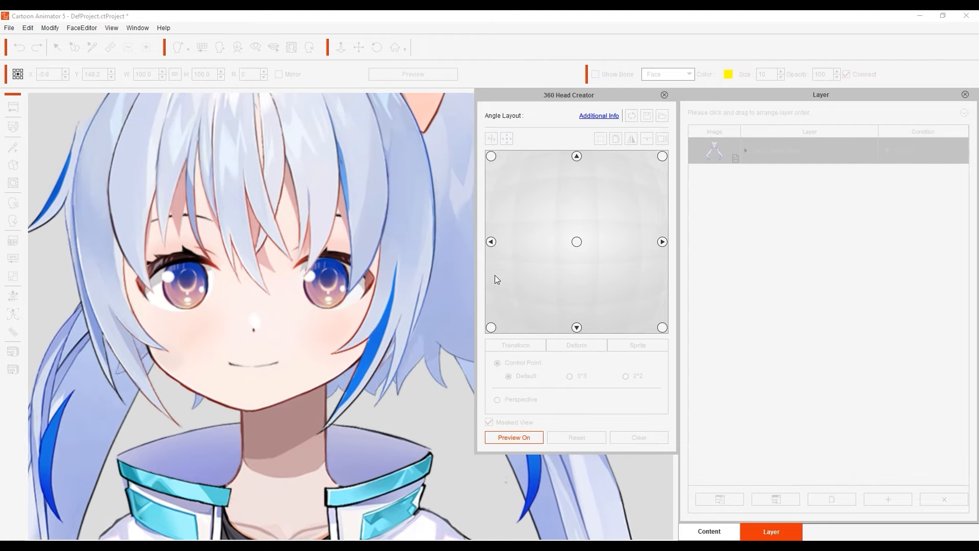
click(492, 327)
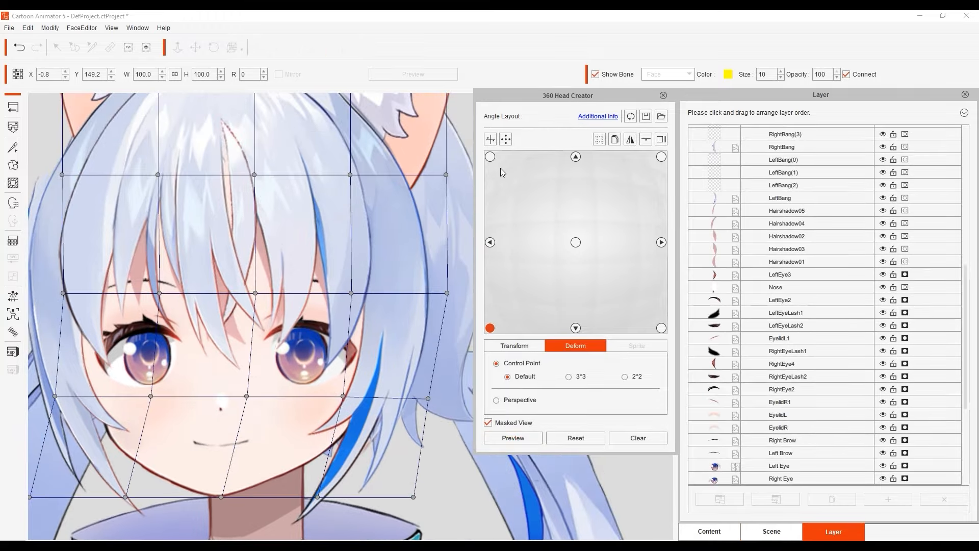
Copy the left angle's deform only (layer order excluded) and paste it onto the top-left angle.
click(490, 157)
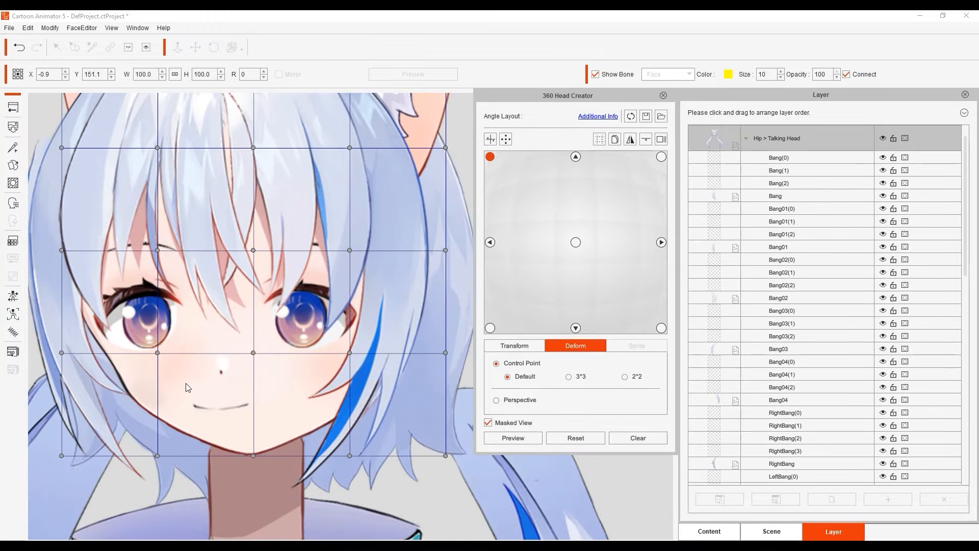
click(490, 242)
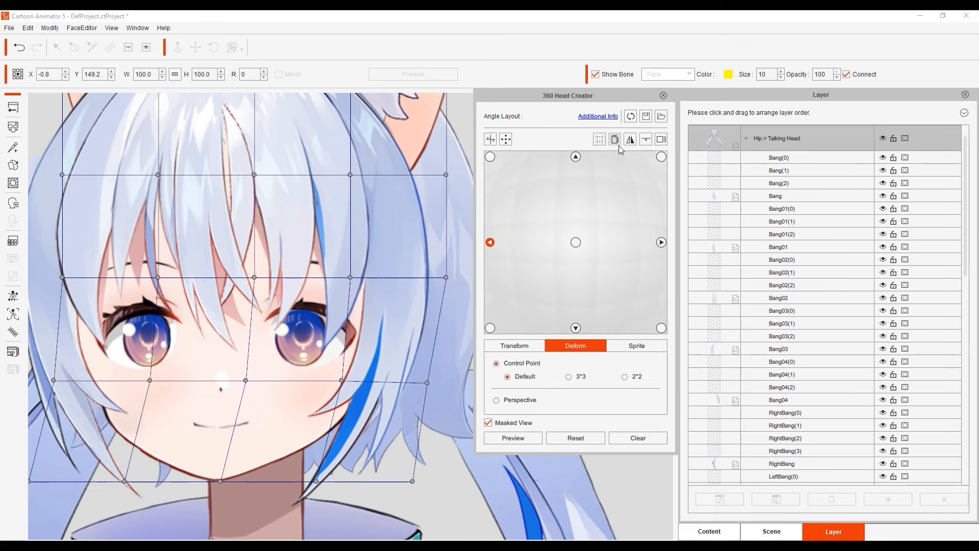
click(614, 139)
click(698, 212)
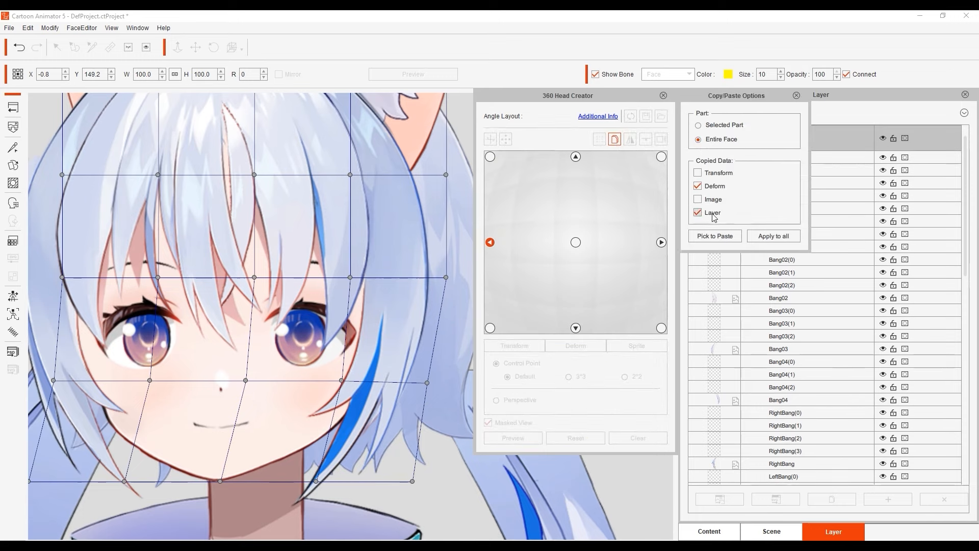
click(733, 239)
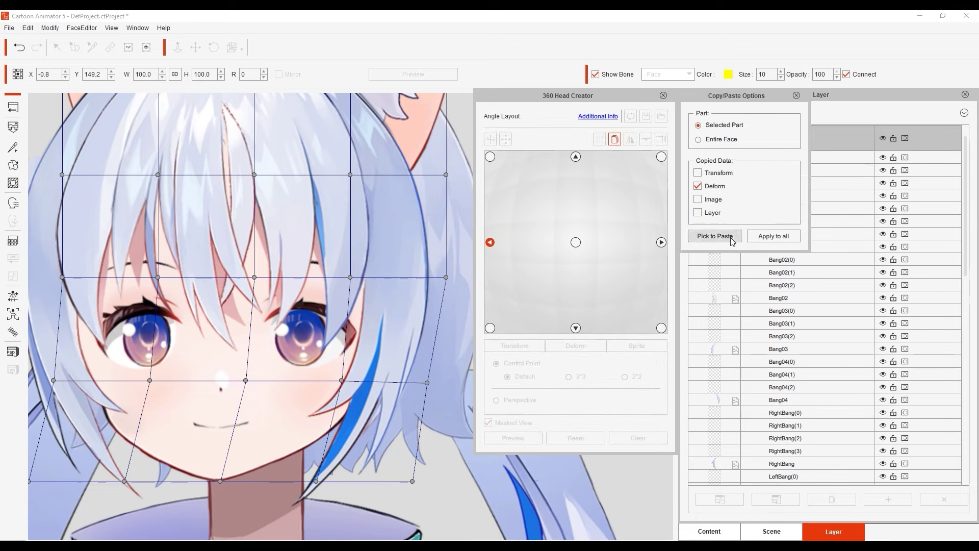
click(493, 156)
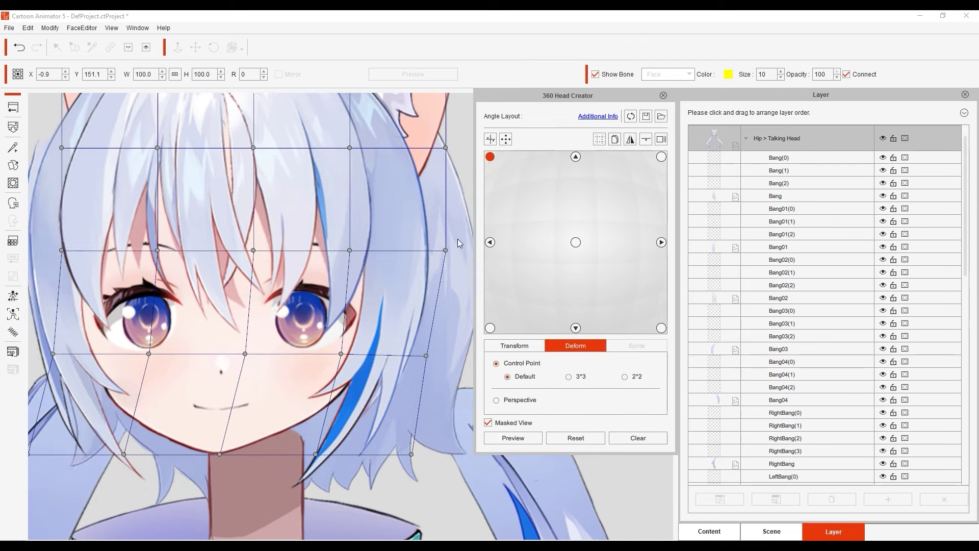
click(490, 243)
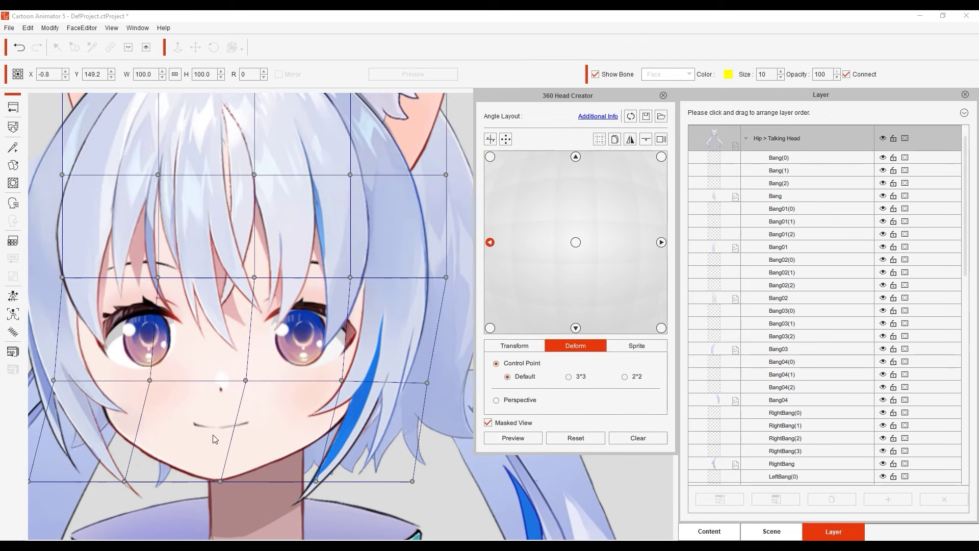
click(490, 157)
Lower the top-left angle's bottom three face rows and preview the head turning.
drag(445, 494, 29, 237)
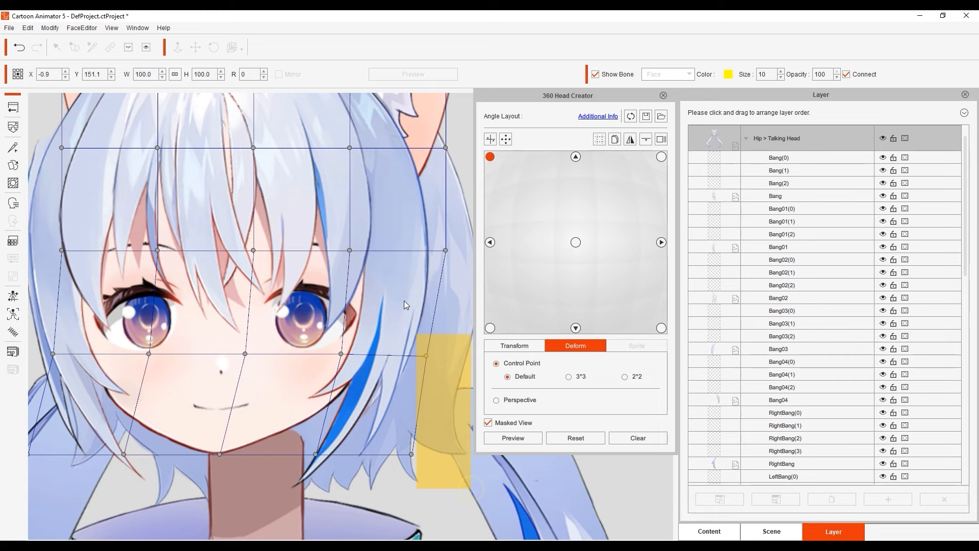
drag(243, 355, 244, 362)
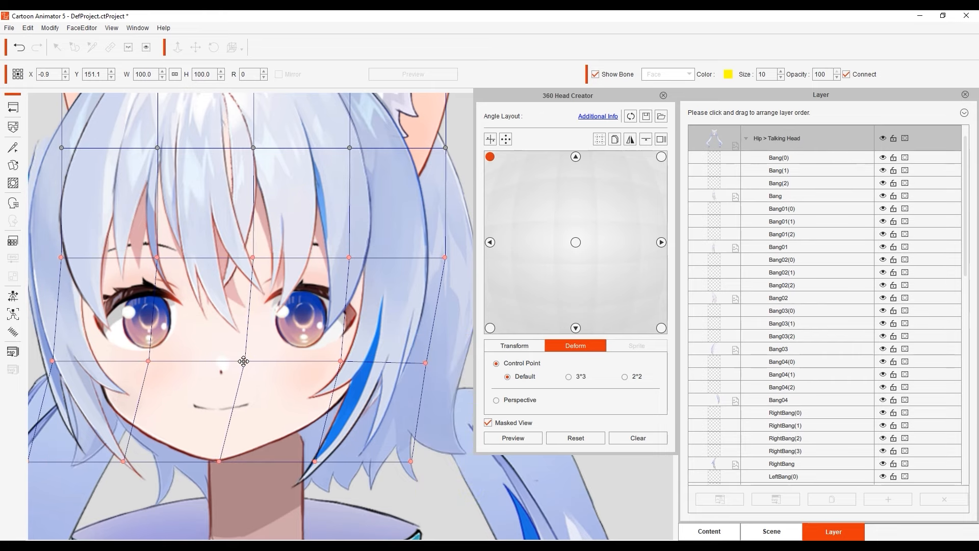
click(513, 438)
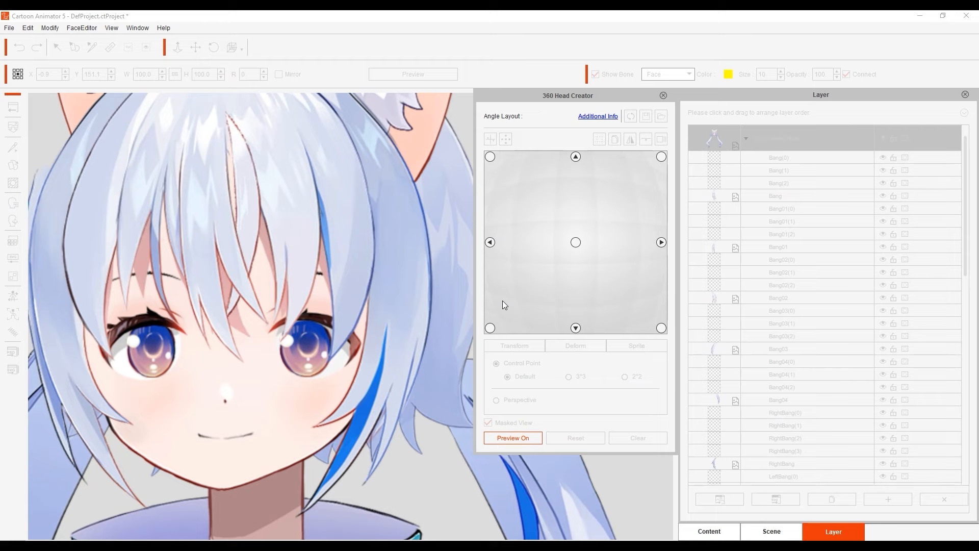
click(503, 167)
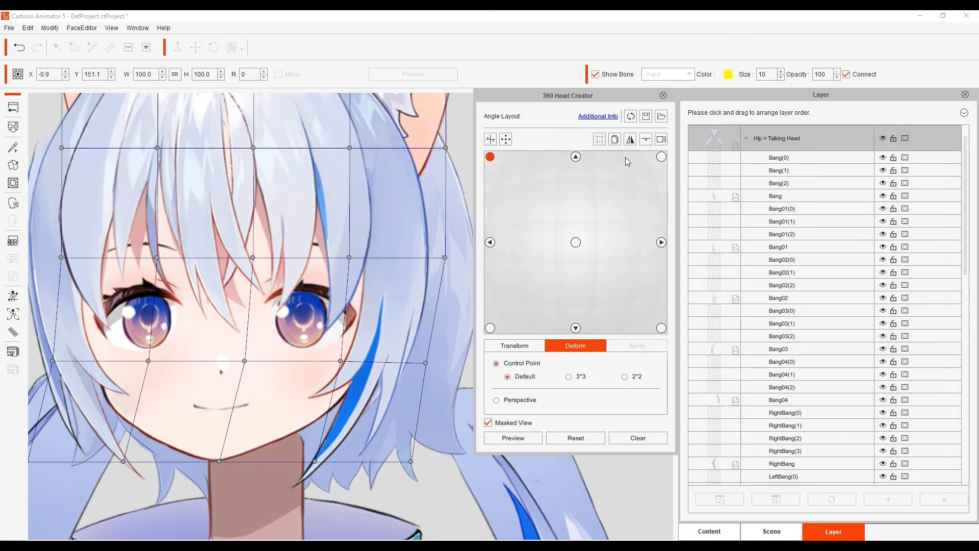
Mirror all left-side angles with transform, deform and layer onto the right side and preview.
click(633, 145)
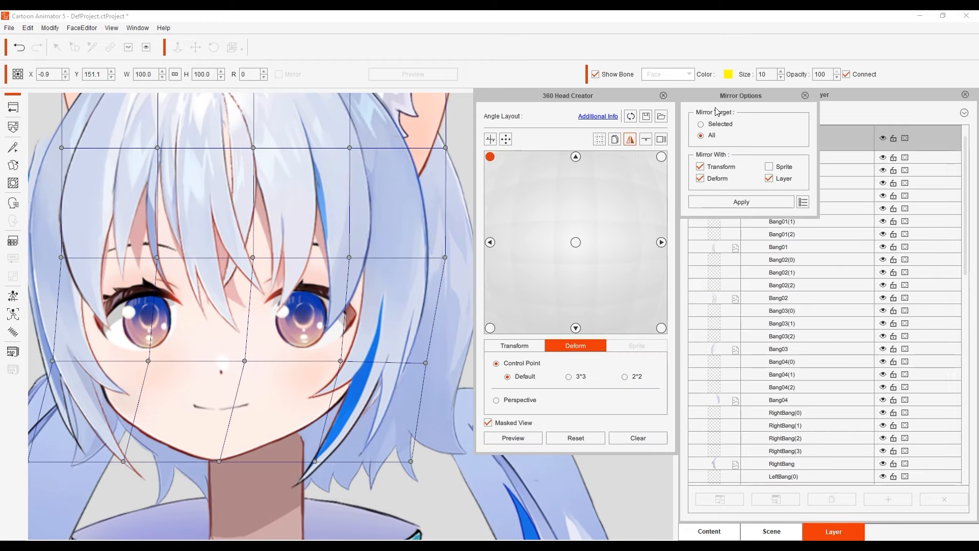
click(718, 203)
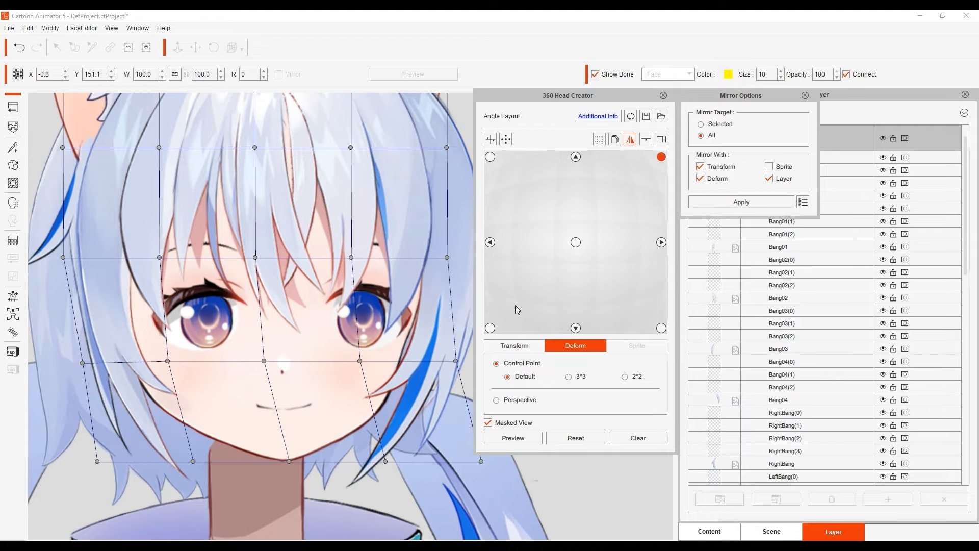
click(515, 440)
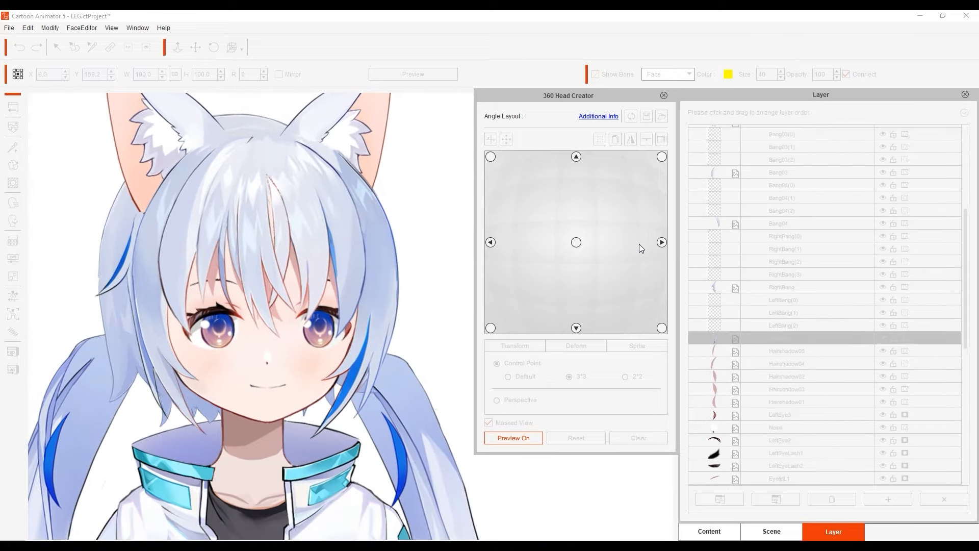
Stop the head-turn preview to begin editing the LeftBang hair layer.
click(565, 245)
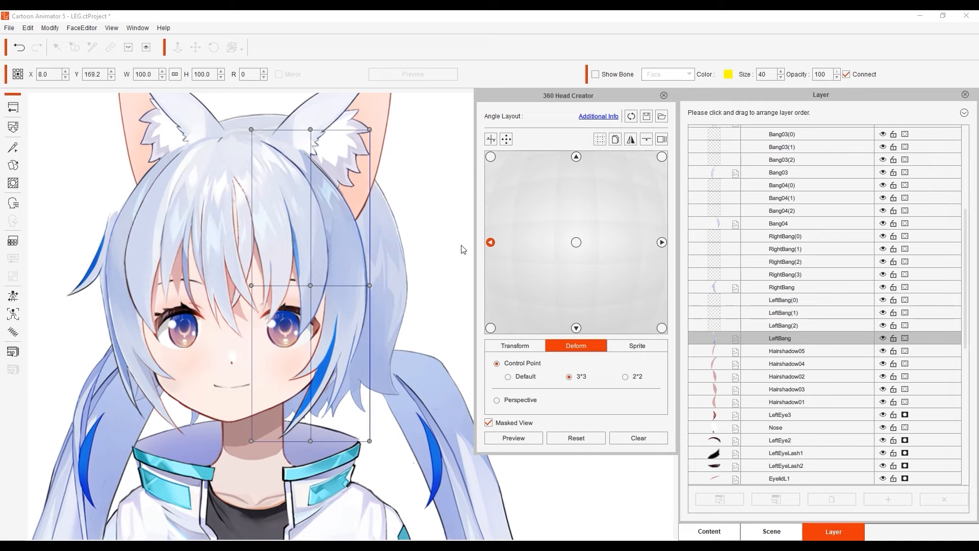
Preview the turn, then reshape LeftBang for the right angle by pulling the grid's right column and corner left.
click(506, 439)
click(664, 242)
click(663, 241)
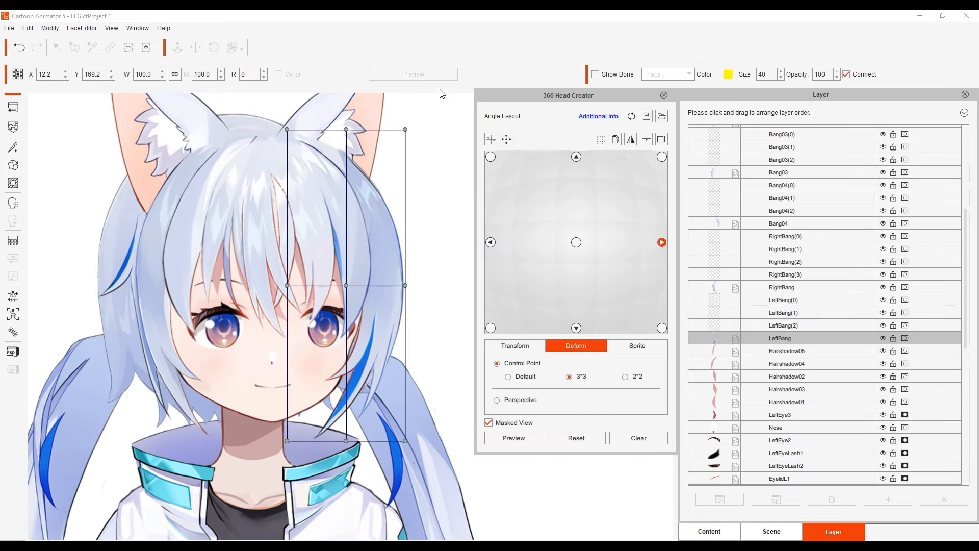
drag(388, 452, 416, 120)
drag(414, 285, 391, 287)
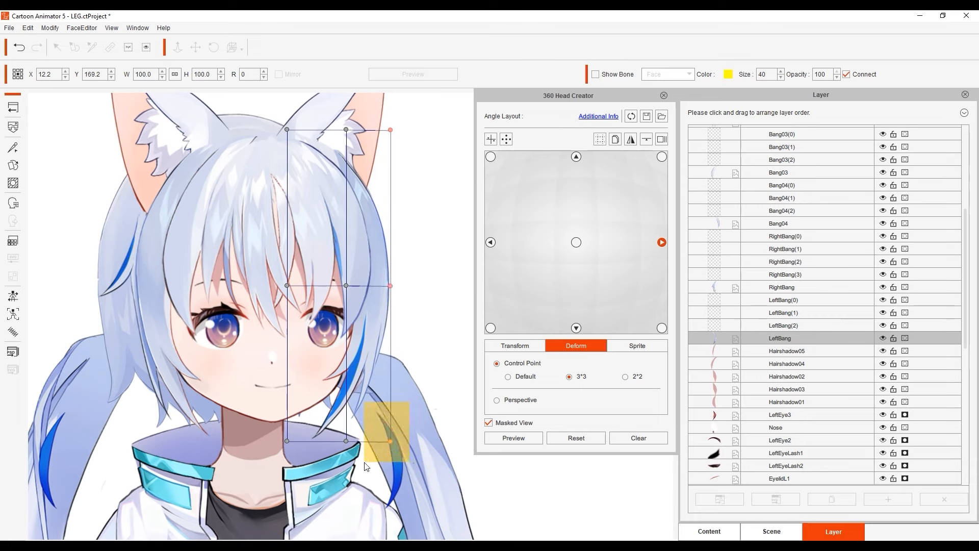
drag(391, 440, 383, 441)
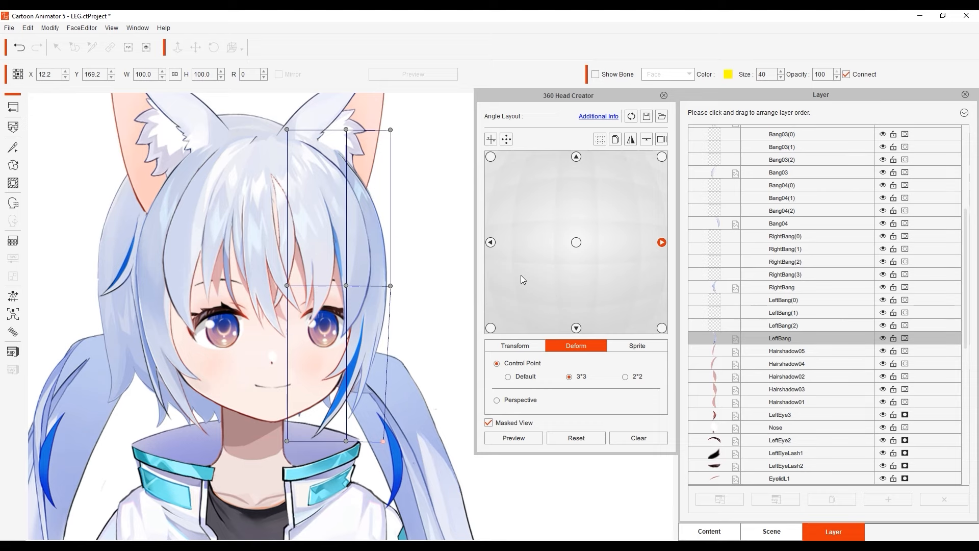
Reshape LeftBang for the left angle by pushing the grid's right edge outward, then preview the rotation.
click(492, 242)
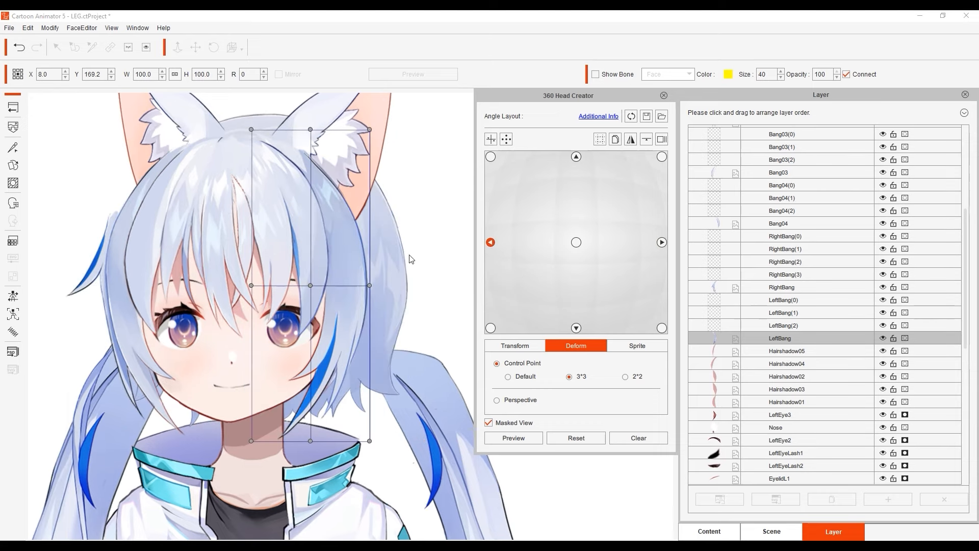
drag(370, 130, 375, 128)
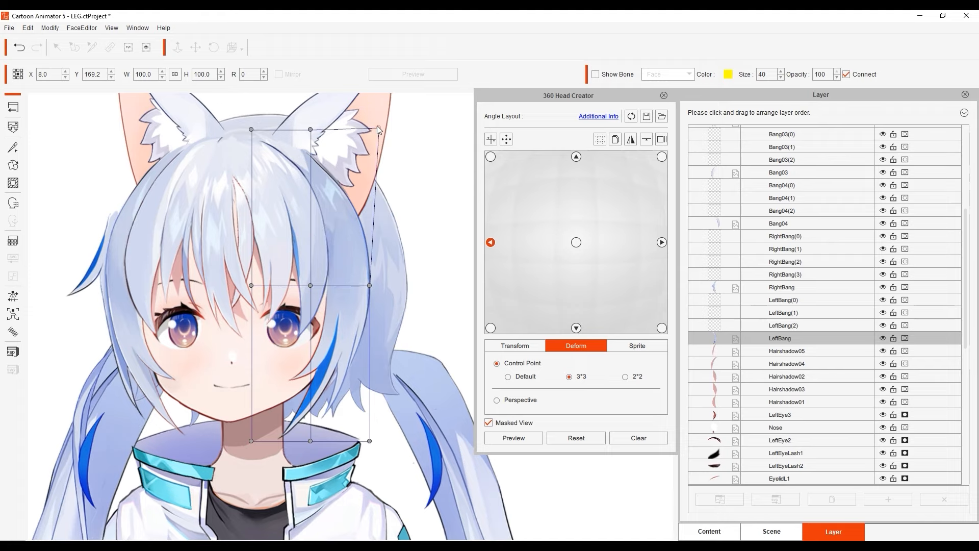
drag(370, 441, 375, 442)
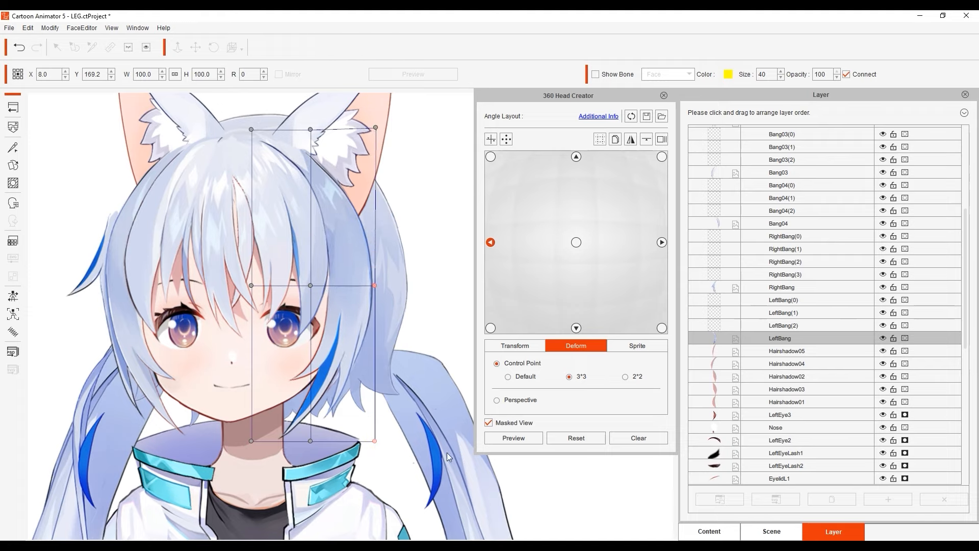
click(513, 439)
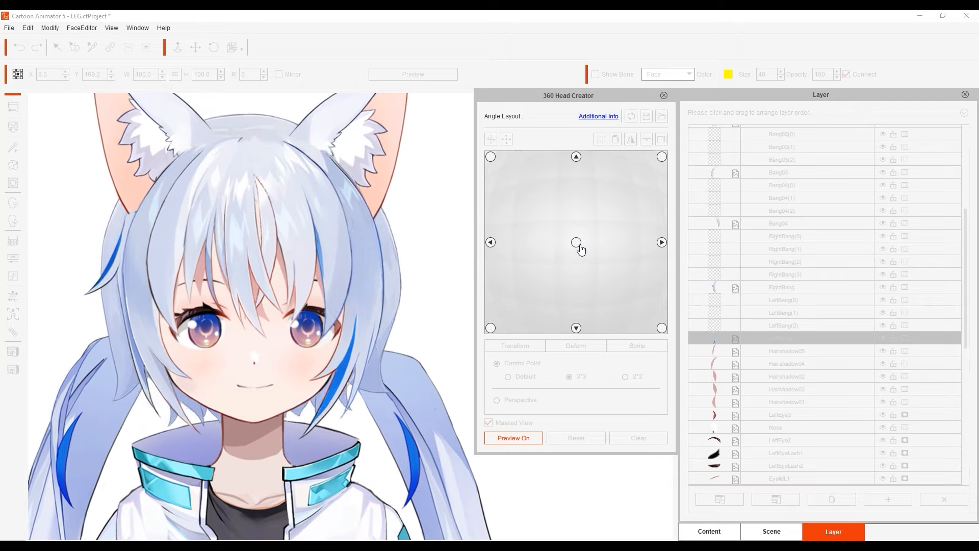
click(576, 242)
click(491, 241)
Pull the LeftEarOuter grid corner onto the ear edge for the left and right angles and preview the ear turning.
drag(385, 305, 349, 285)
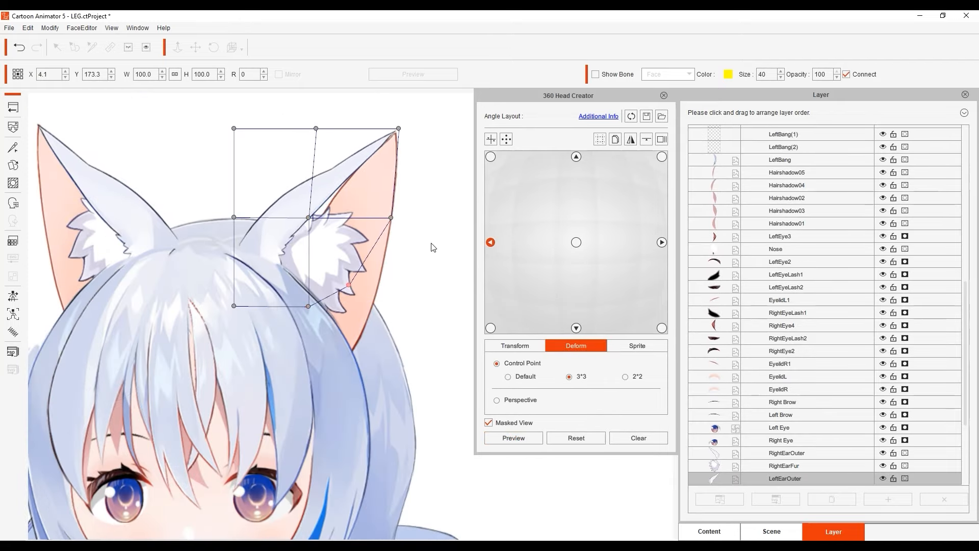
click(661, 242)
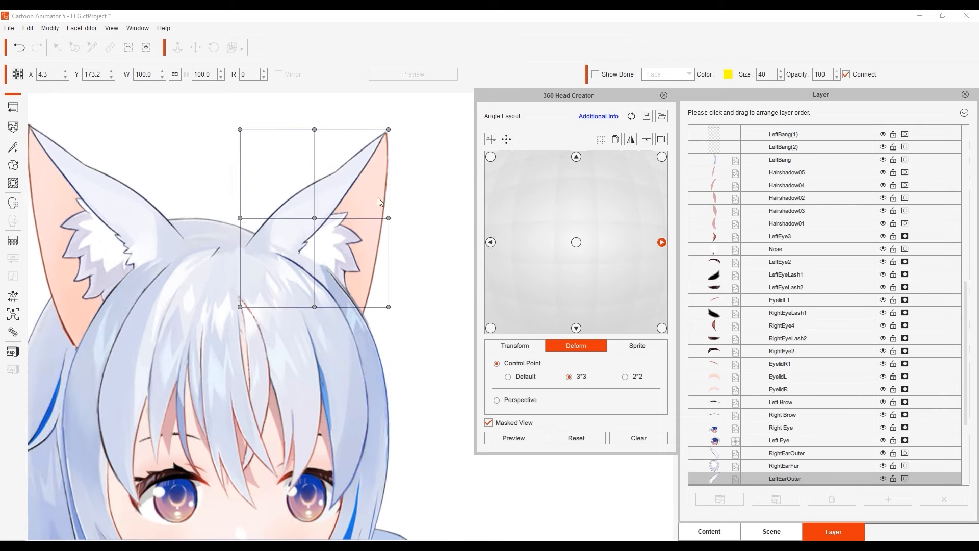
drag(390, 307, 400, 319)
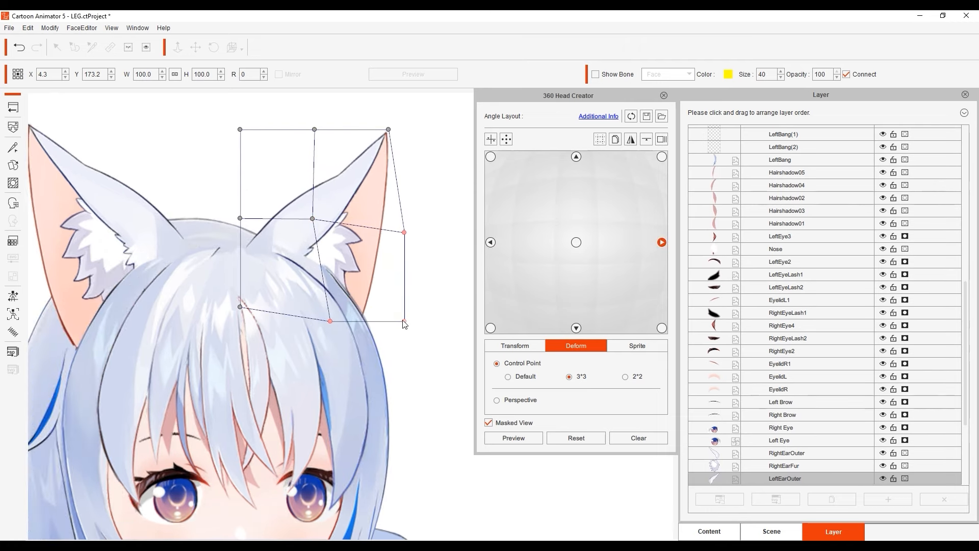
click(514, 438)
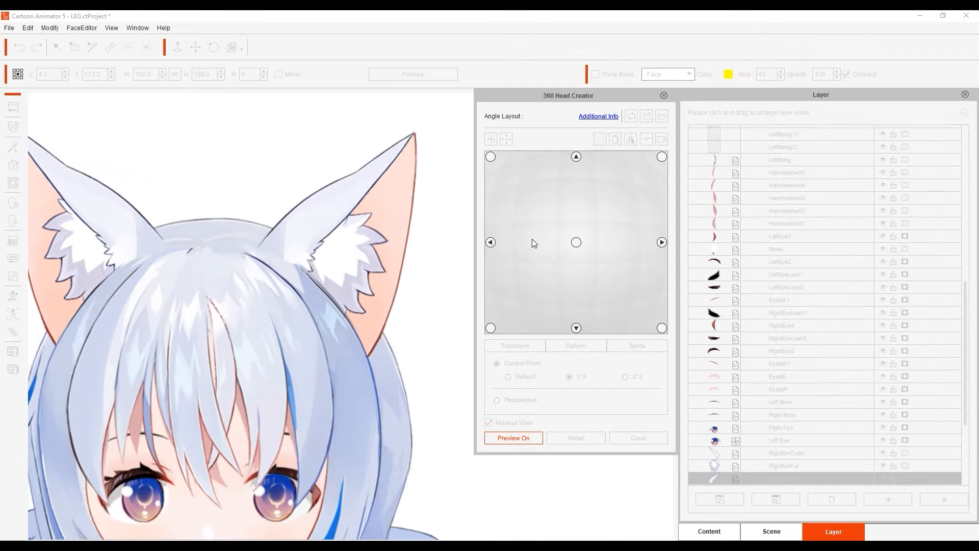
Shift the MouthUpper grid's middle column left for the left angle and right for the right angle, then preview.
click(577, 243)
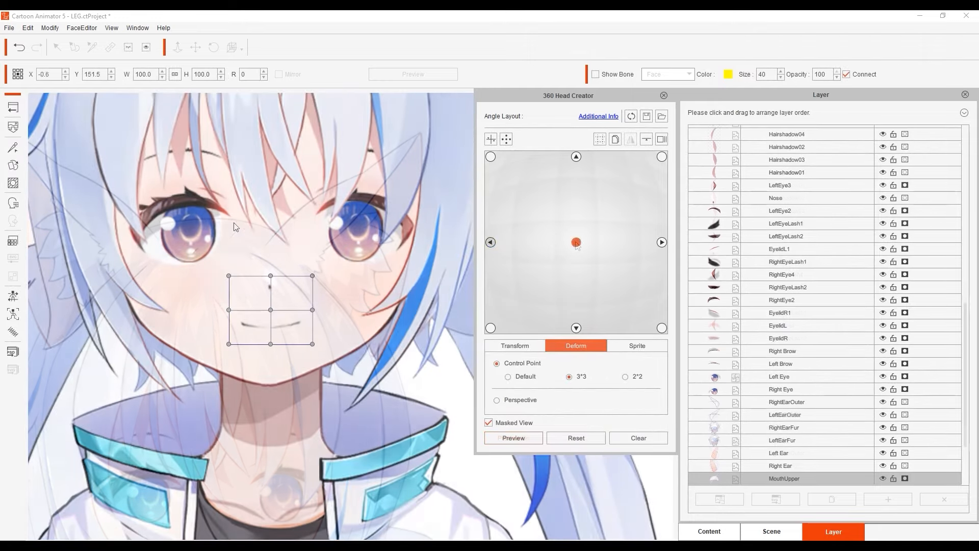
click(490, 242)
drag(213, 254, 245, 366)
drag(228, 310, 217, 310)
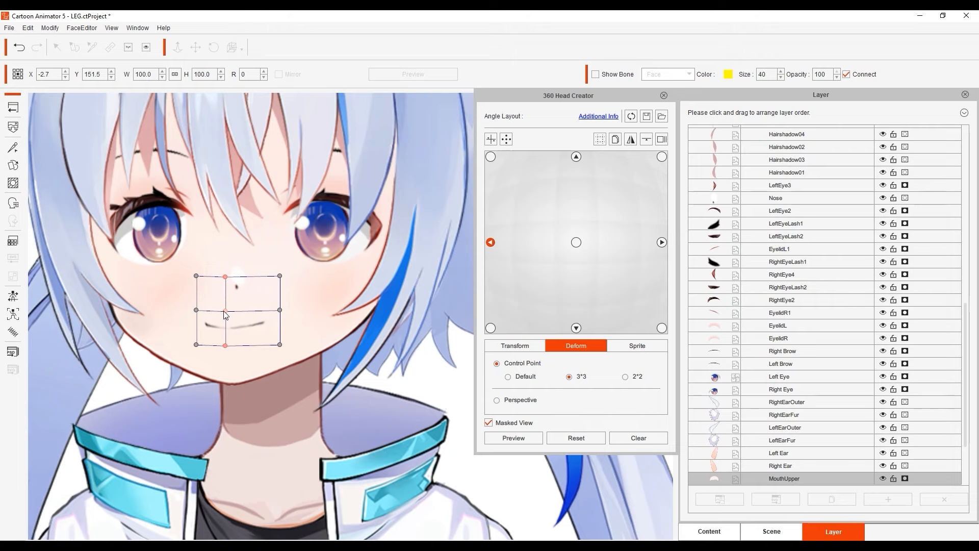
click(662, 242)
drag(303, 311, 312, 310)
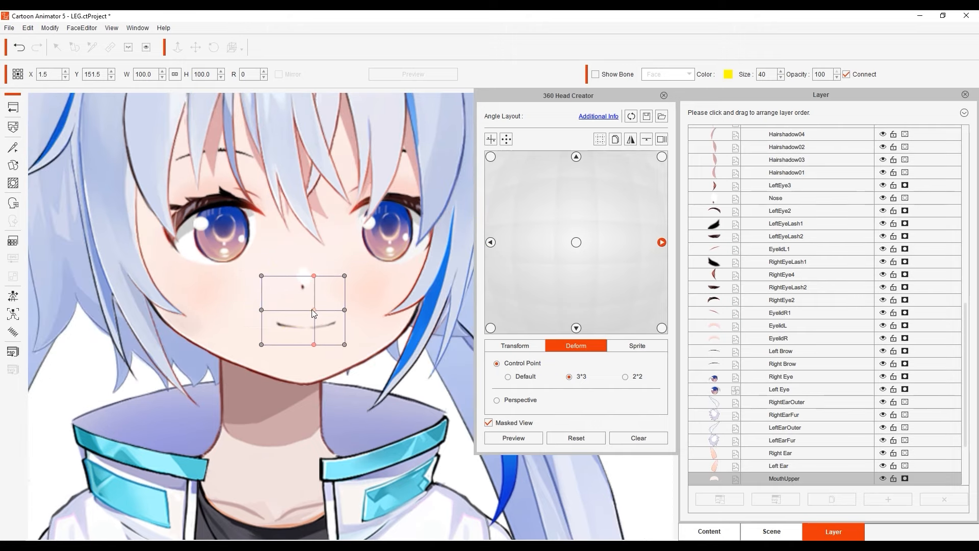
click(513, 438)
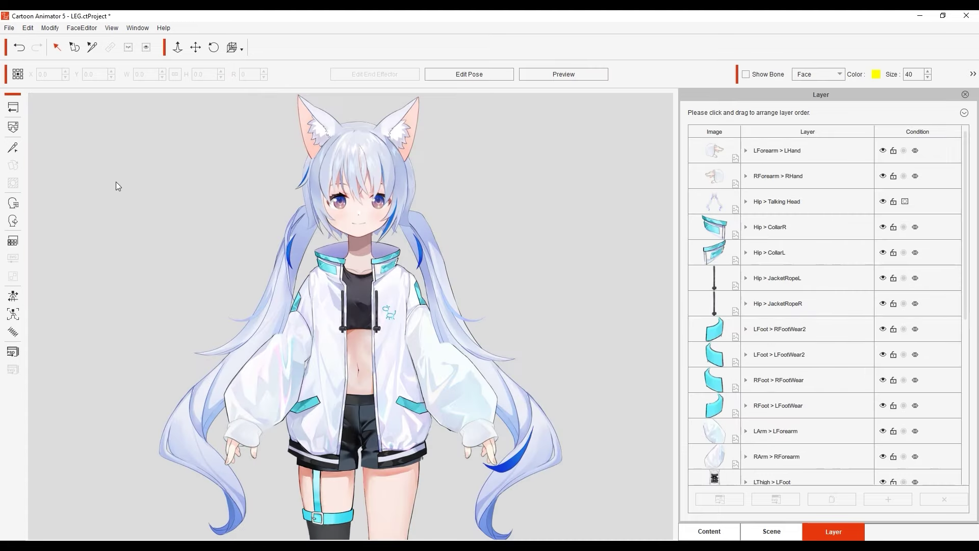
Enter Facial Animation Setup and bring the character's face into view.
click(14, 206)
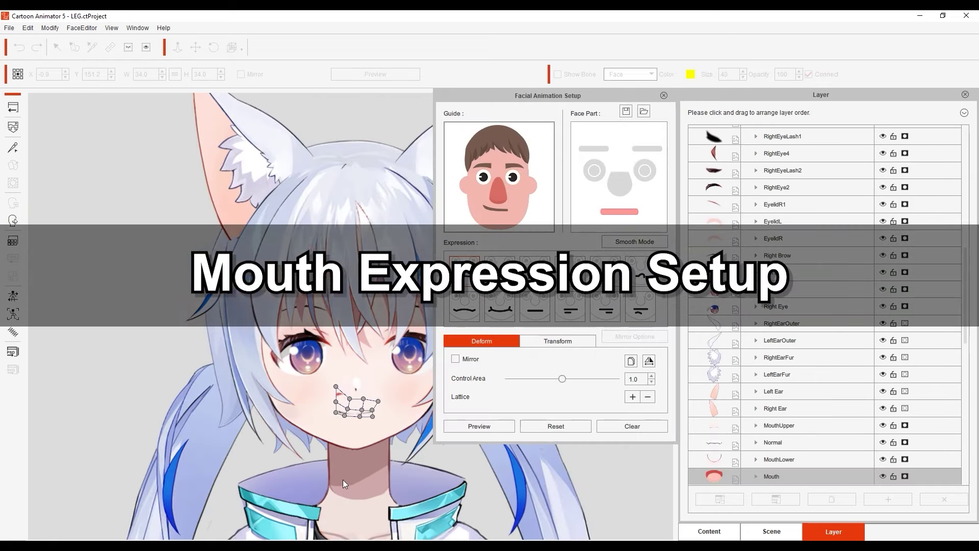
drag(343, 480, 252, 392)
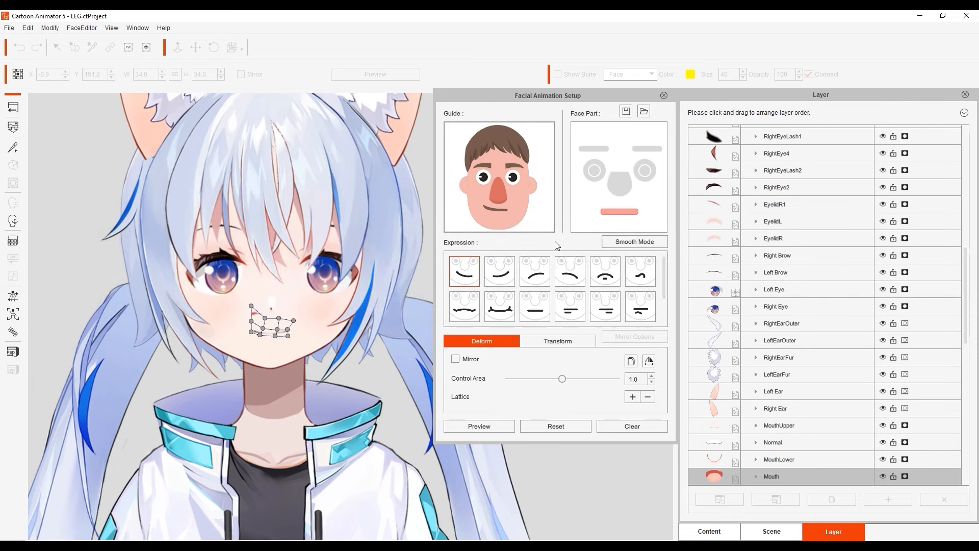
mouse_move(664, 267)
mouse_down()
mouse_move(666, 320)
mouse_move(661, 260)
mouse_up()
Convert the mouth to Smooth Mode and shift the MouthUpper lattice's left columns for the first expression.
click(640, 246)
click(473, 306)
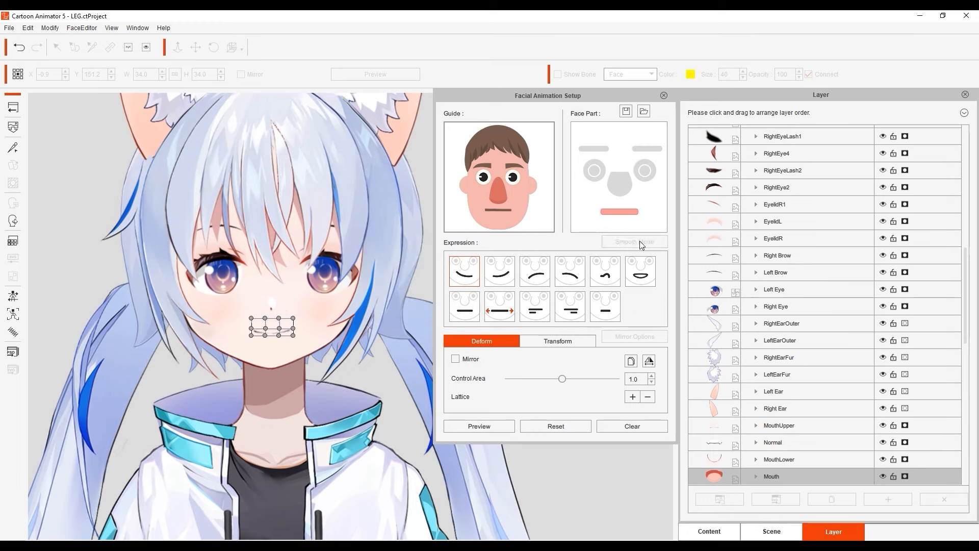
scroll(248, 390, up, 2)
scroll(247, 392, up, 2)
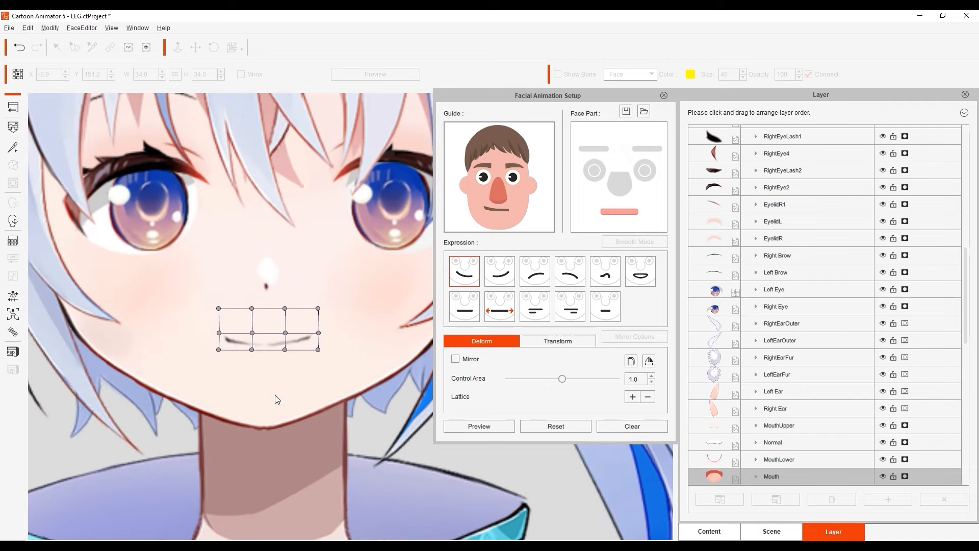
drag(180, 271, 239, 371)
click(219, 335)
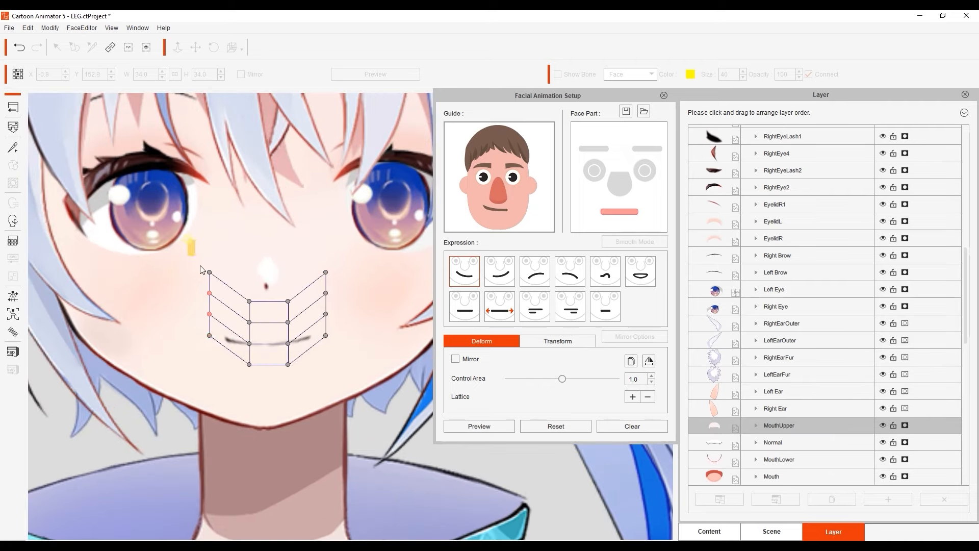
mouse_move(150, 222)
mouse_down()
mouse_move(272, 389)
mouse_move(241, 365)
mouse_up()
Lower the right and second MouthUpper lattice columns for the next mouth expression.
click(606, 271)
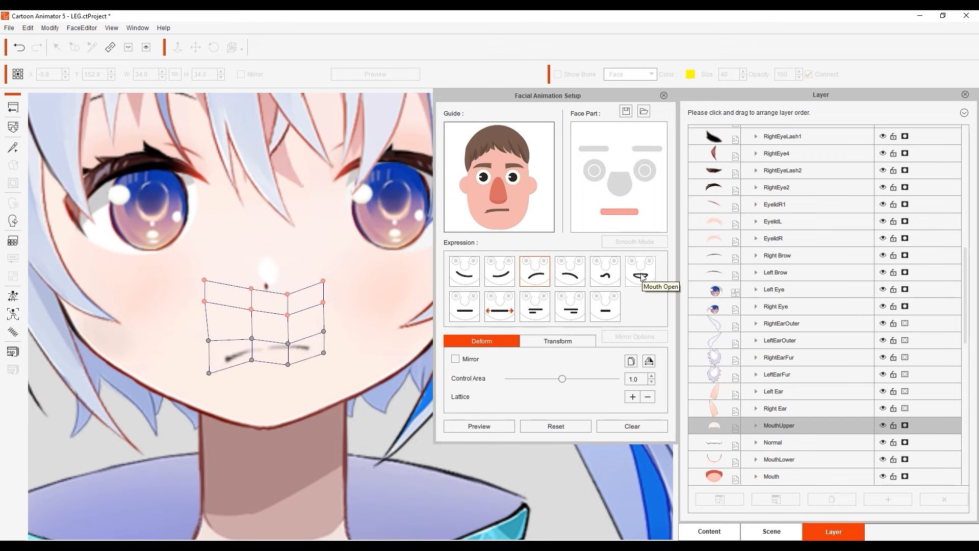
drag(291, 351, 347, 262)
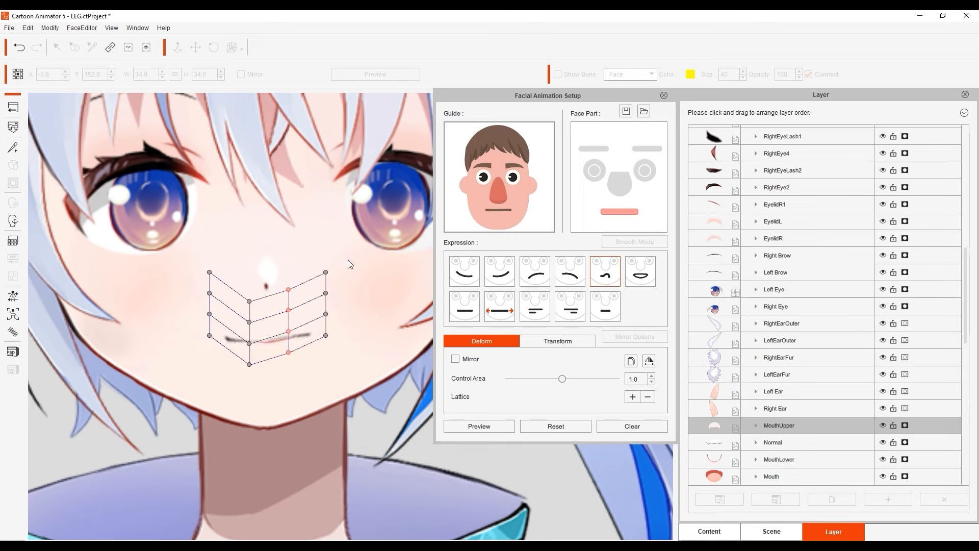
drag(325, 335, 325, 350)
mouse_move(230, 279)
mouse_down()
mouse_move(272, 383)
mouse_move(250, 372)
mouse_up()
For the last expression, raise the mouth's middle and lower its left and right sides with MouthUpper included.
click(606, 306)
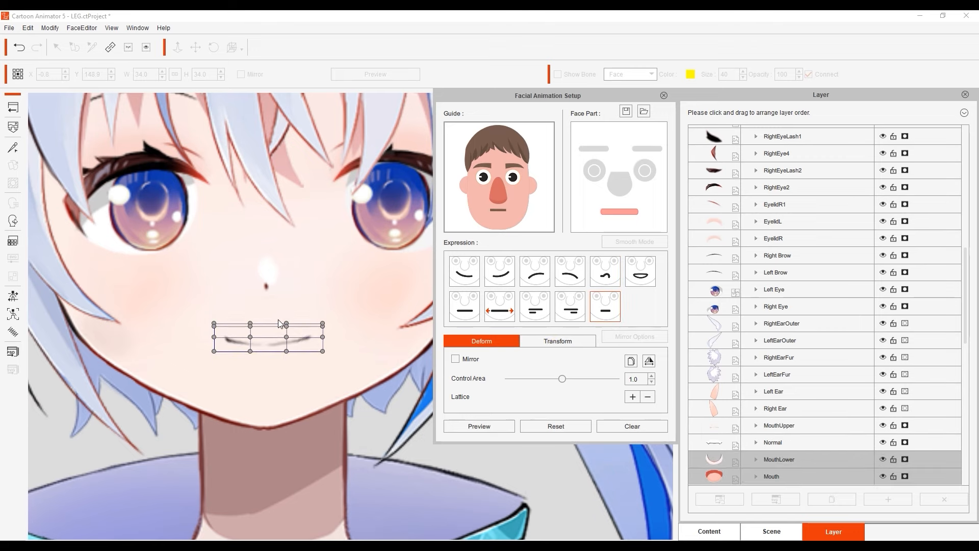
ctrl+click(738, 427)
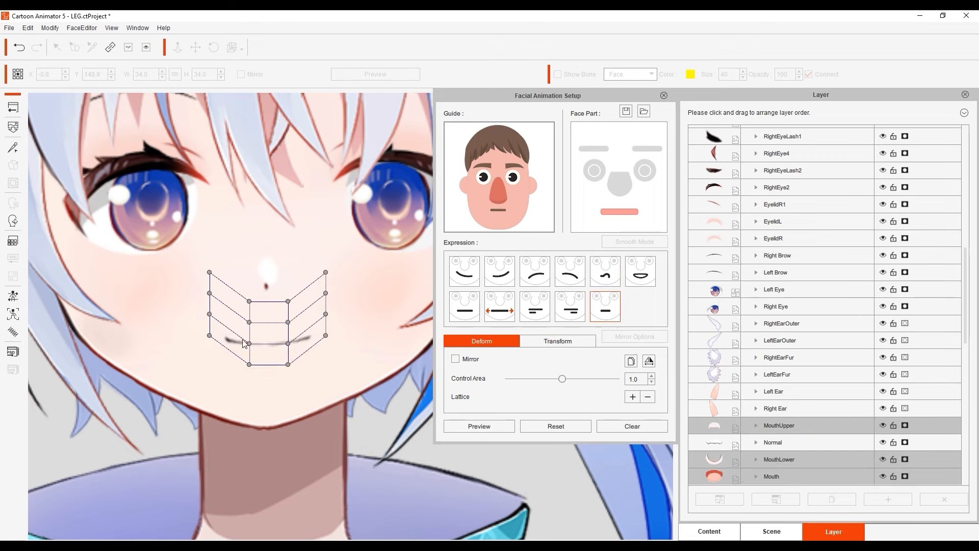
mouse_move(224, 401)
mouse_down()
mouse_move(293, 300)
mouse_move(287, 269)
mouse_up()
drag(358, 250, 303, 380)
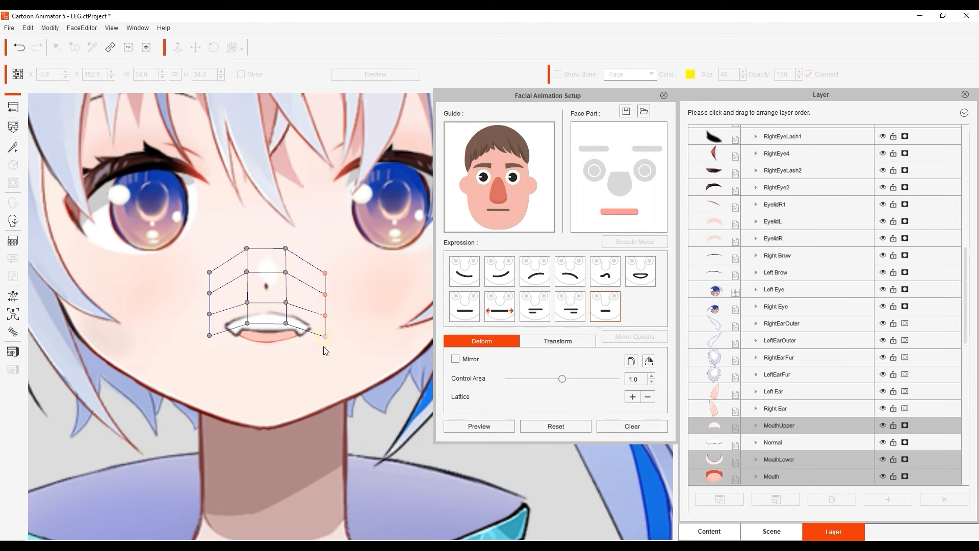
drag(325, 335, 322, 355)
drag(184, 373, 222, 248)
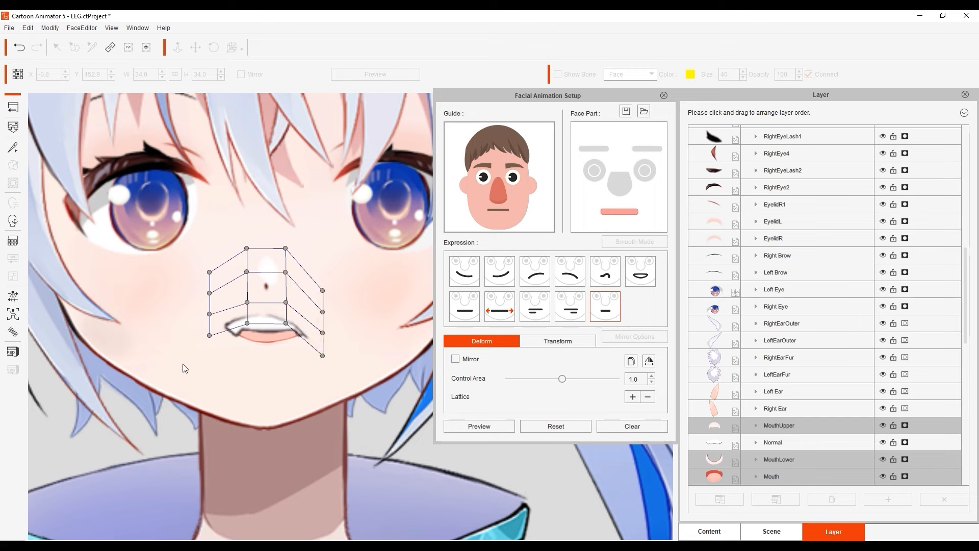
drag(211, 336, 214, 354)
Stretch the lower mouth layers downward and push the upper lip's corners outward to widen the open mouth.
click(304, 375)
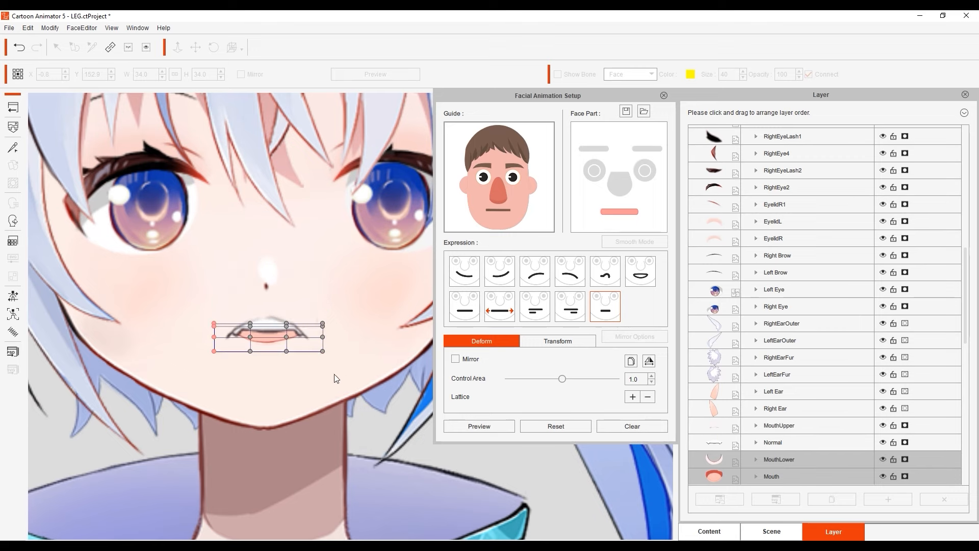
drag(193, 386, 342, 326)
drag(285, 354, 285, 384)
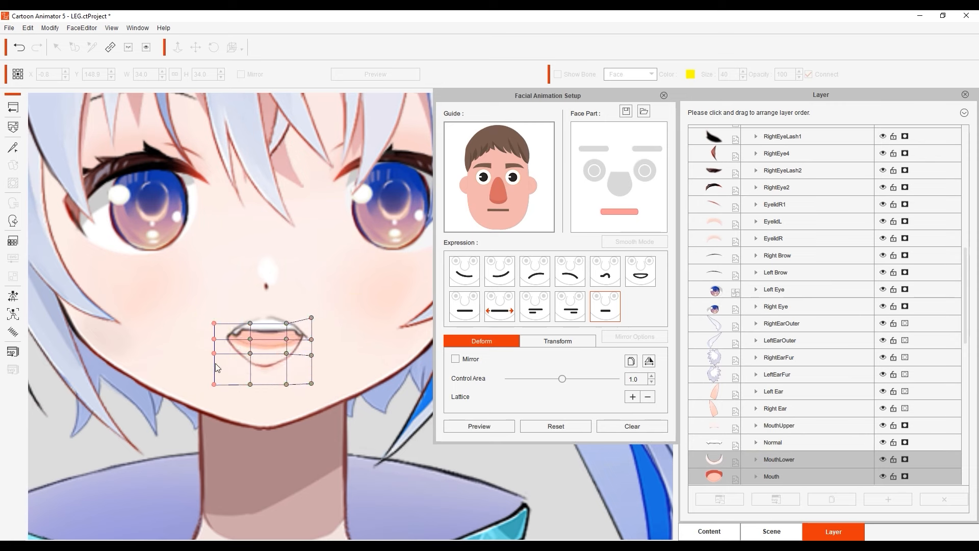
mouse_move(322, 334)
mouse_down()
mouse_move(315, 358)
mouse_move(329, 330)
mouse_up()
drag(322, 311, 329, 309)
drag(212, 331, 208, 331)
drag(212, 310, 208, 309)
drag(213, 352, 225, 352)
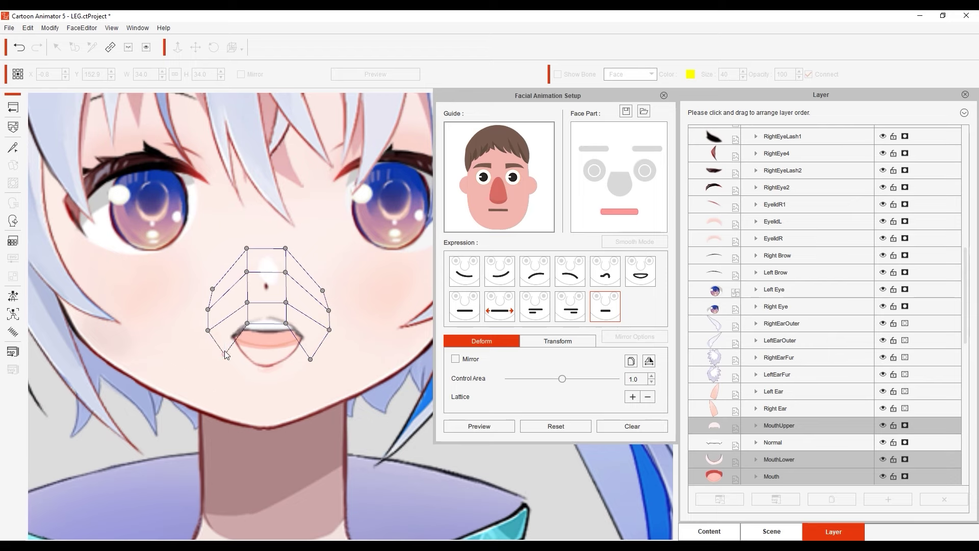
Isolate the Mouth and MouthLower layers for editing, then leave Facial Animation Setup.
click(742, 476)
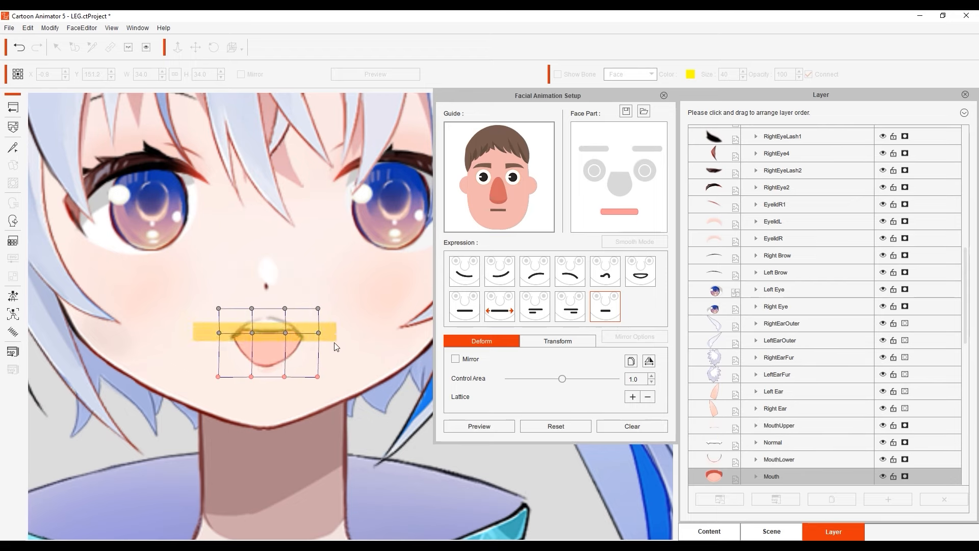
click(252, 371)
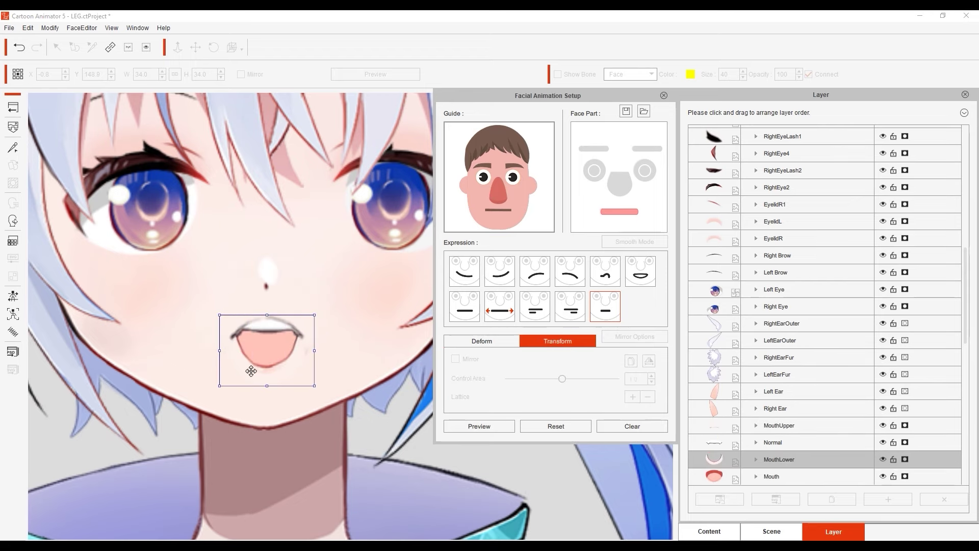
click(664, 95)
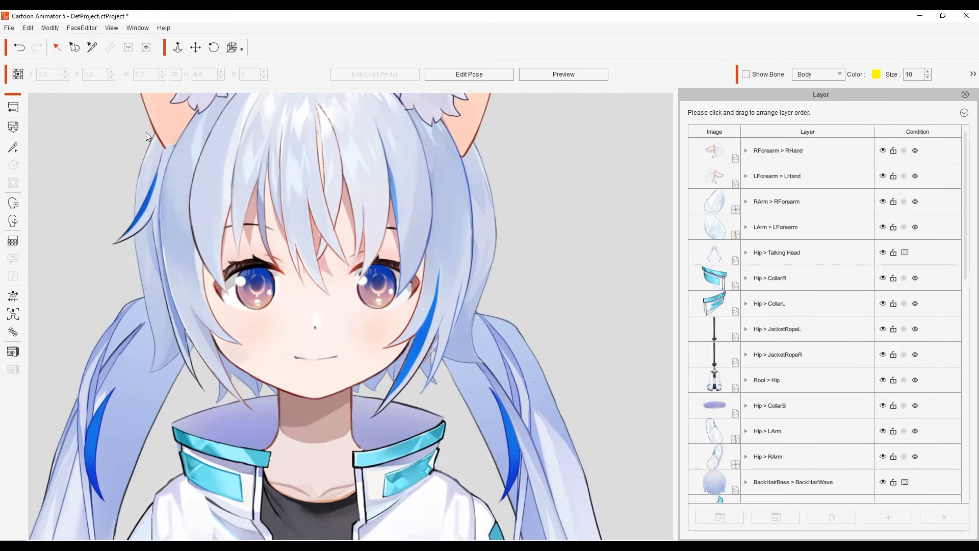
Back on stage, test the mouth-open and lip-pucker sliders in the Face Key Editor's detail settings.
click(16, 108)
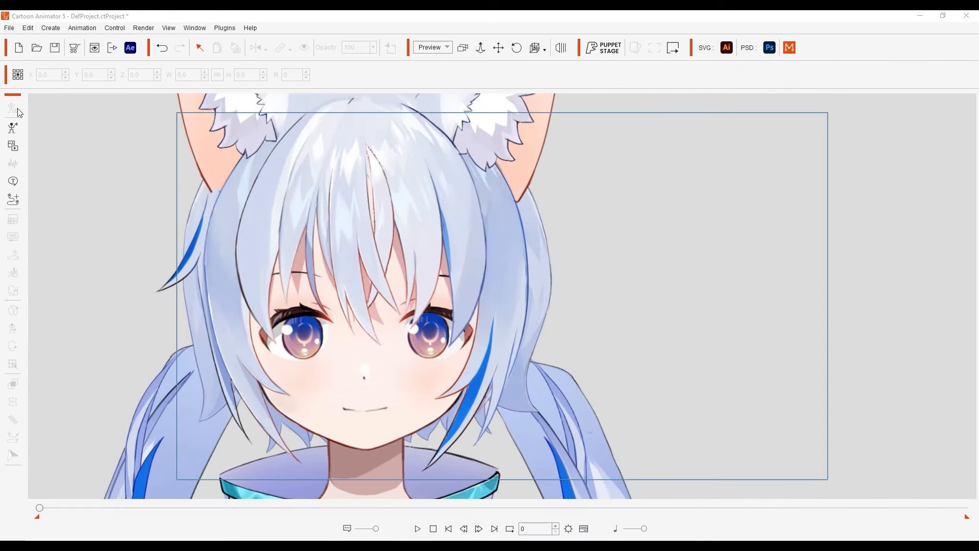
click(269, 371)
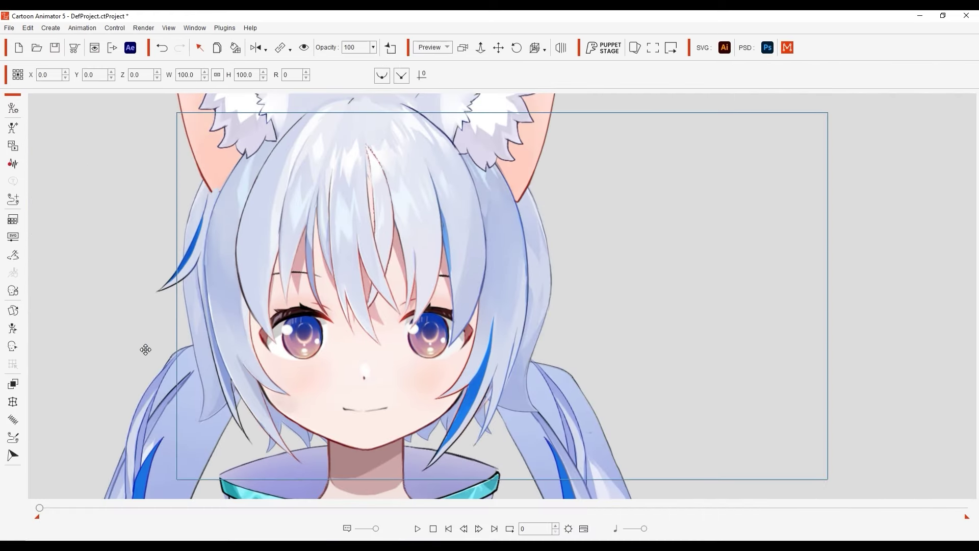
click(18, 350)
click(714, 296)
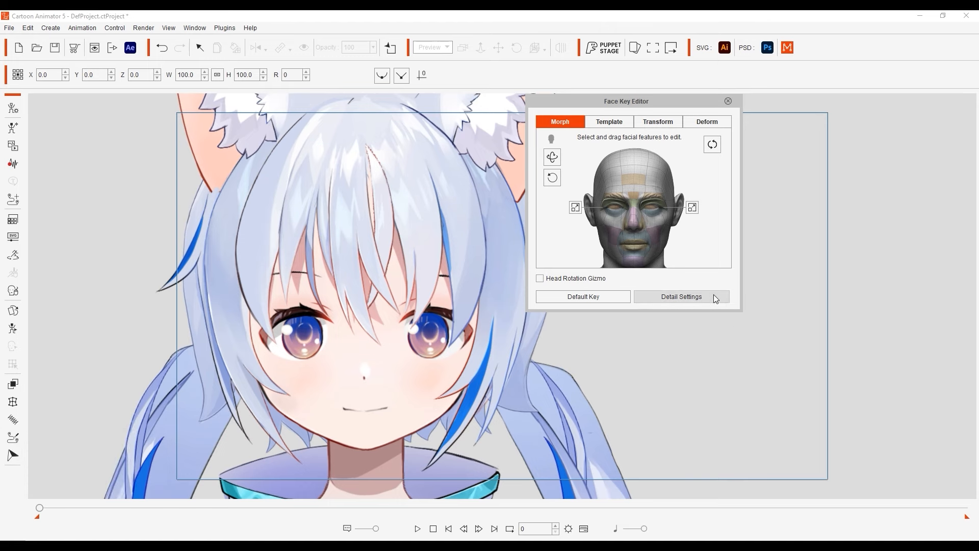
mouse_move(790, 279)
mouse_down()
mouse_move(837, 279)
mouse_move(753, 288)
mouse_up()
drag(890, 258, 942, 256)
drag(942, 256, 891, 257)
Test the right-eye close and squint keys and turn the head with the rotation gizmo, then close the editor.
click(834, 122)
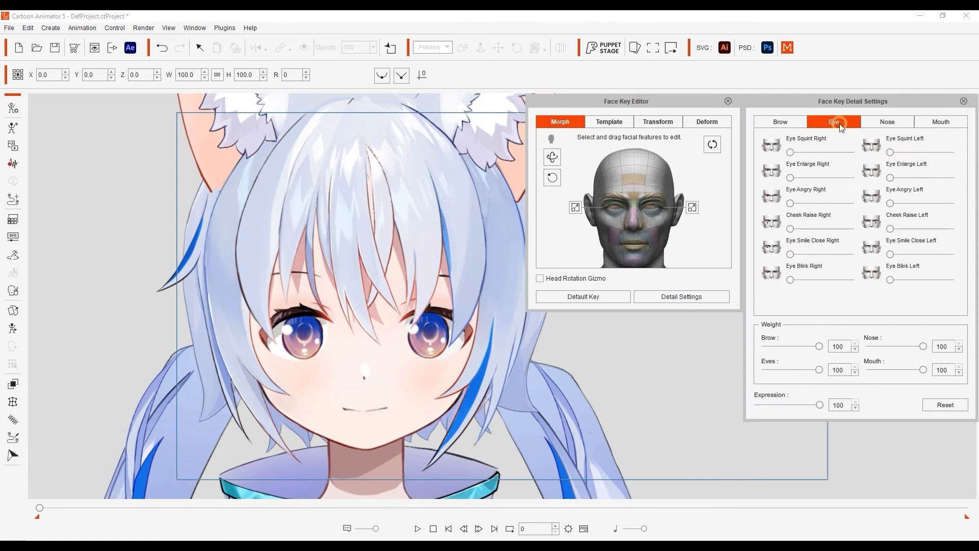
mouse_move(790, 279)
mouse_down()
mouse_move(819, 282)
mouse_move(790, 280)
mouse_up()
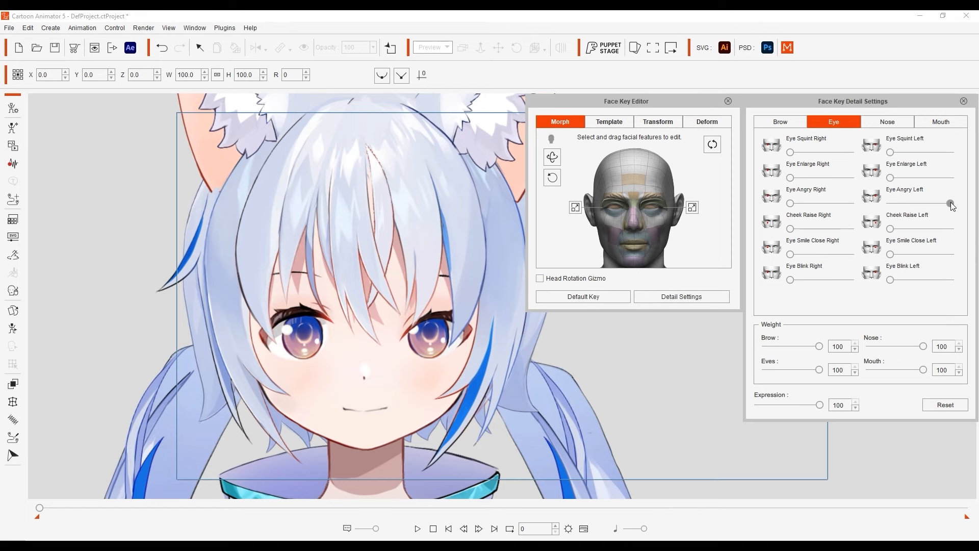
mouse_move(791, 152)
mouse_down()
mouse_move(834, 154)
mouse_move(790, 153)
mouse_up()
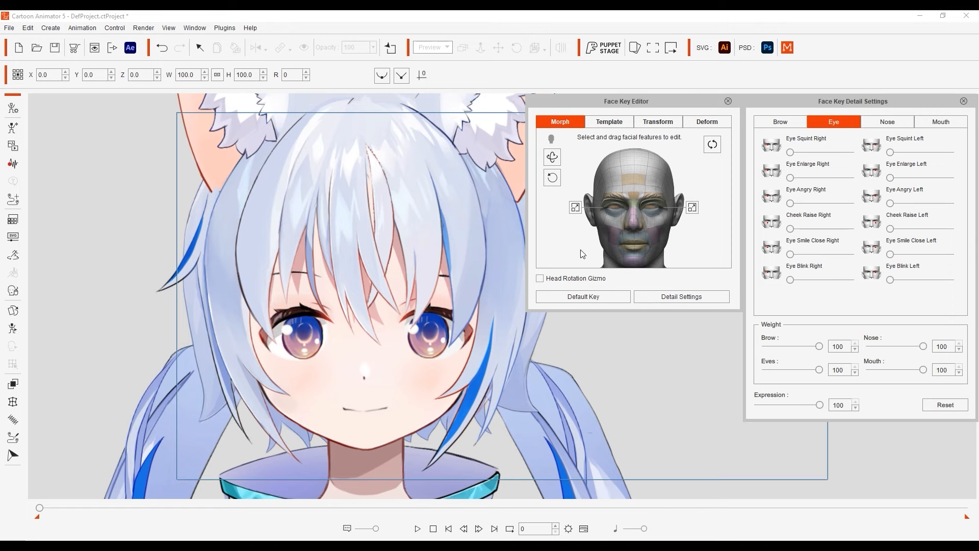
click(559, 279)
mouse_move(411, 425)
mouse_down()
mouse_move(400, 344)
mouse_move(393, 411)
mouse_move(520, 394)
mouse_move(348, 443)
mouse_up()
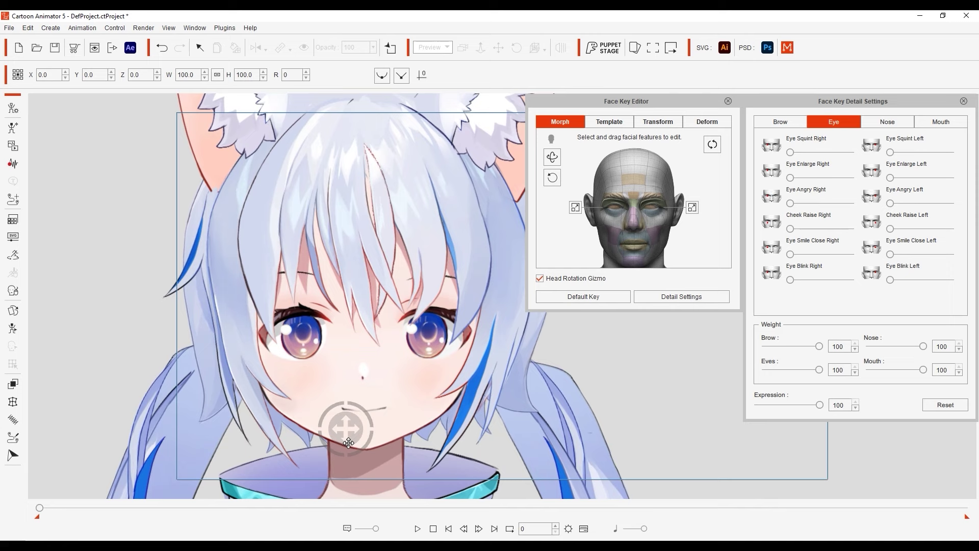
click(726, 101)
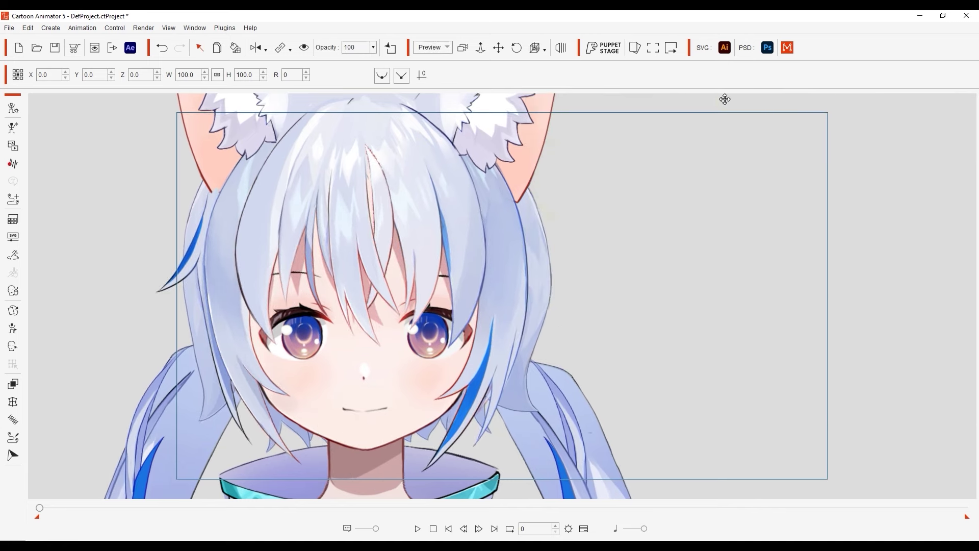
click(15, 291)
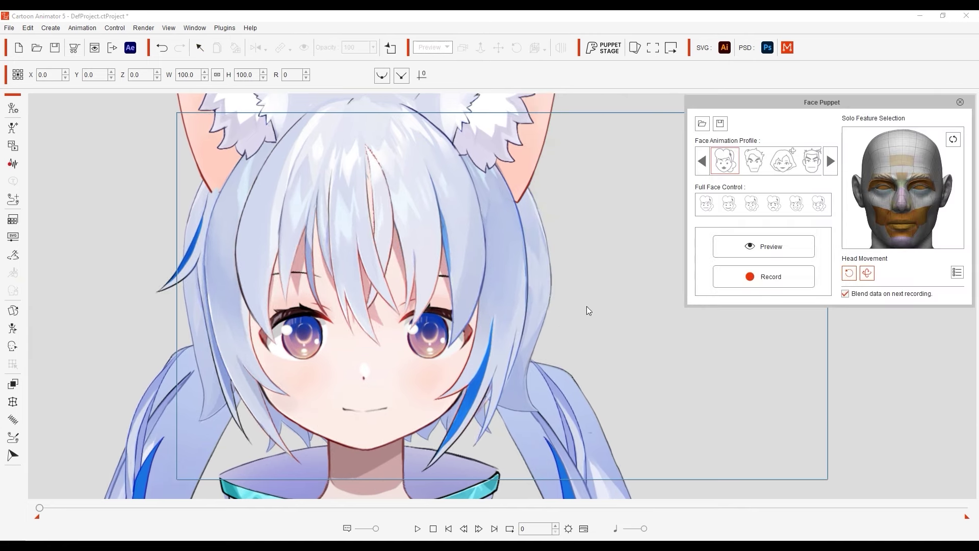
click(773, 252)
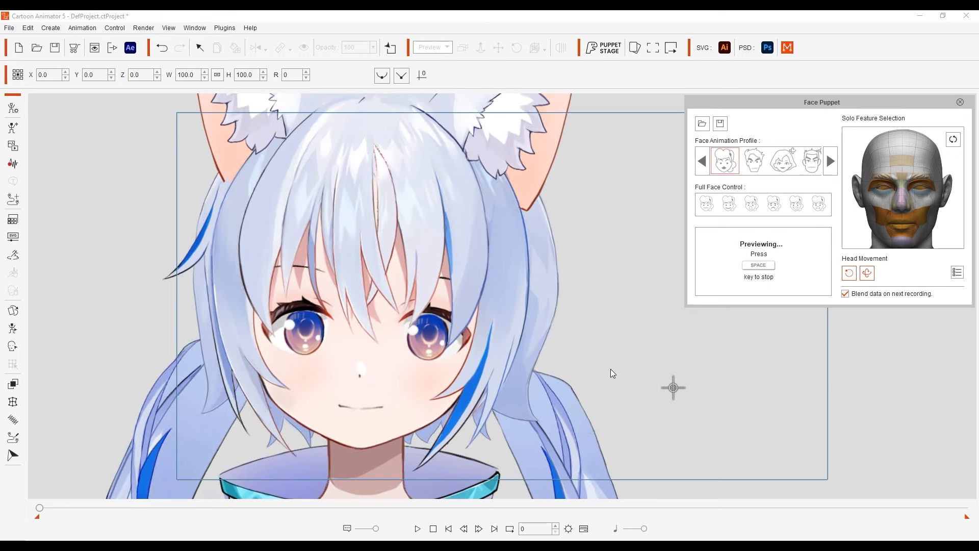
key(space)
click(961, 101)
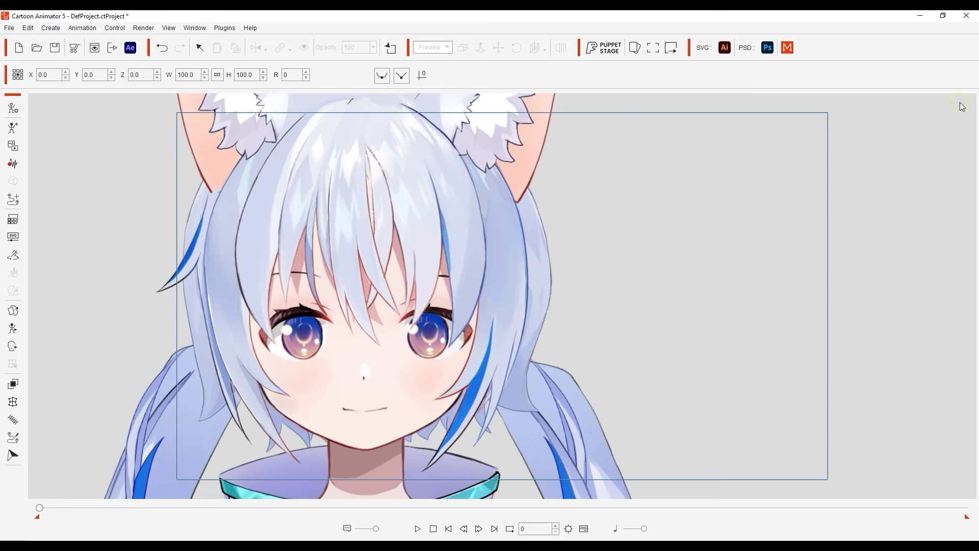
Connect Face3D webcam tracking in Motion LIVE 2D with the Smooth Deformation profile and start the live preview.
click(788, 47)
click(642, 179)
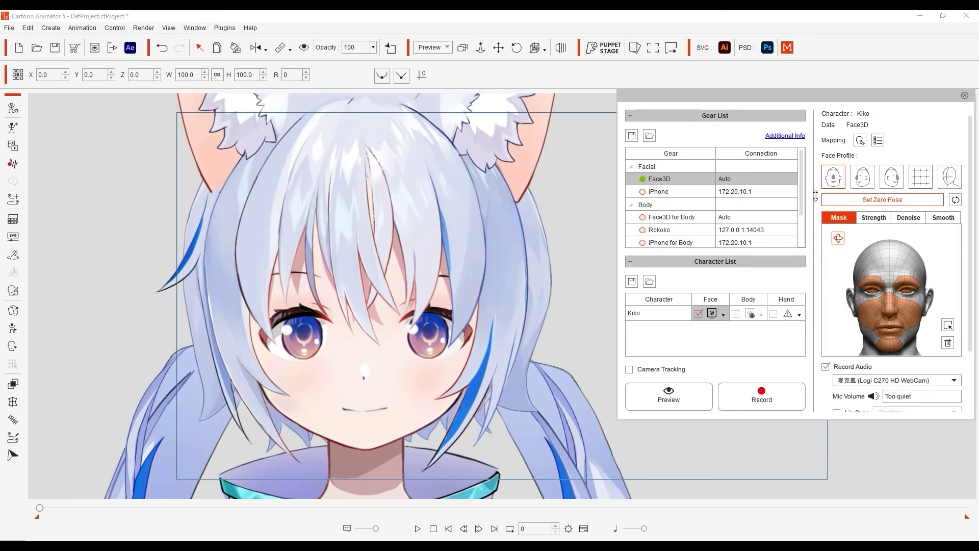
click(922, 183)
click(682, 396)
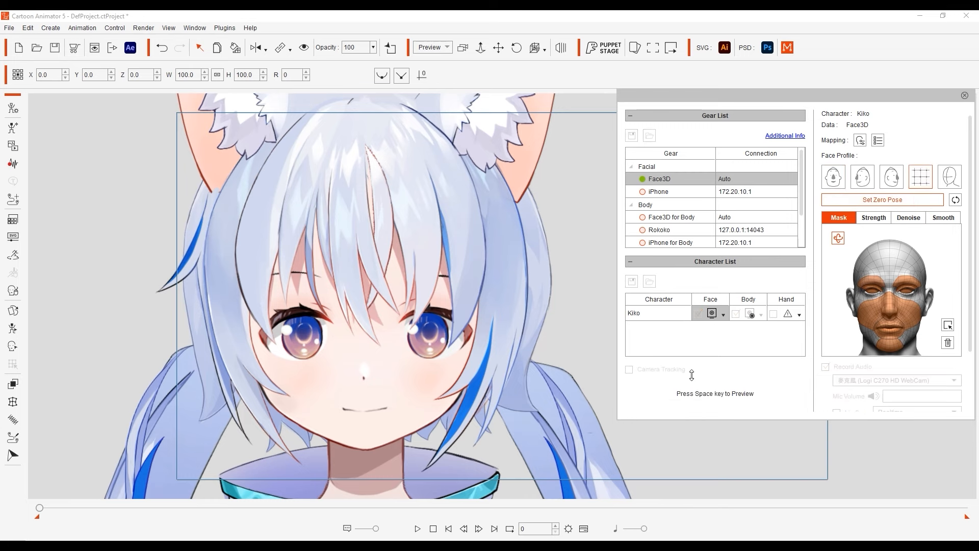
key(space)
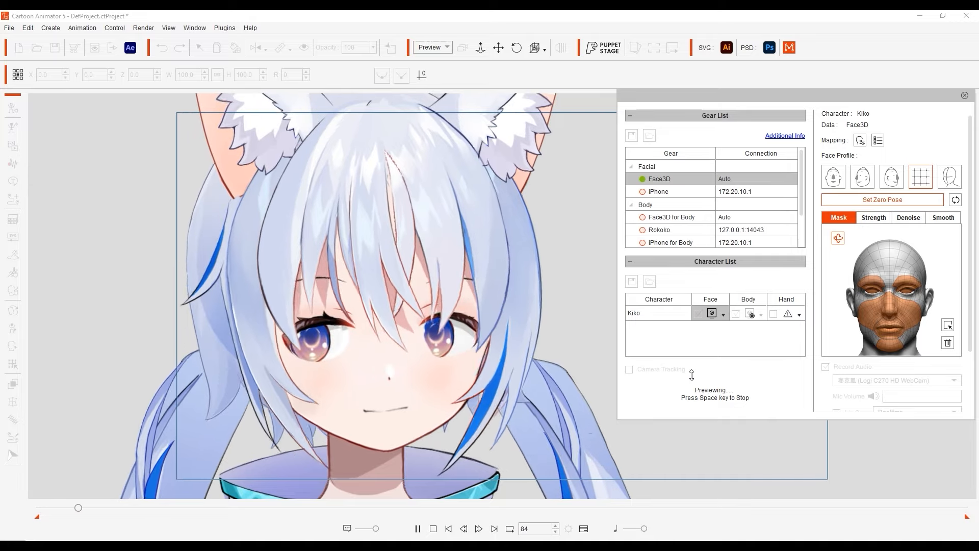